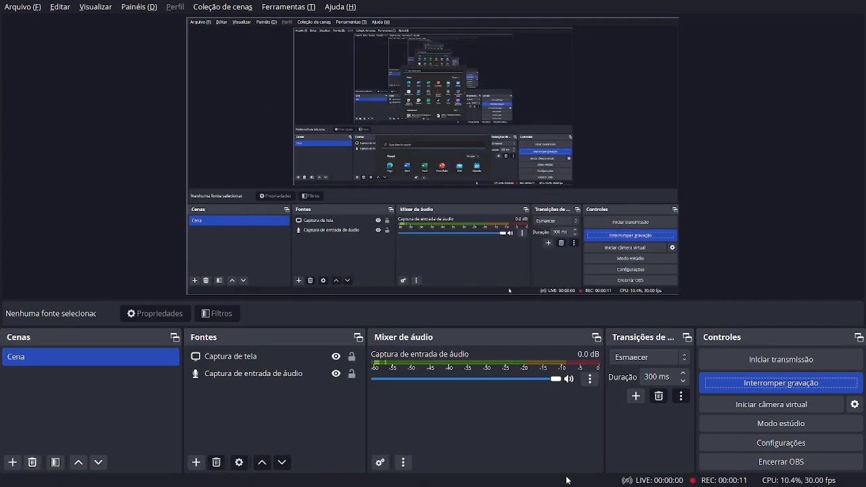
Leave OBS recording and switch to the Primavera Professional window from the taskbar
key(super)
click(583, 475)
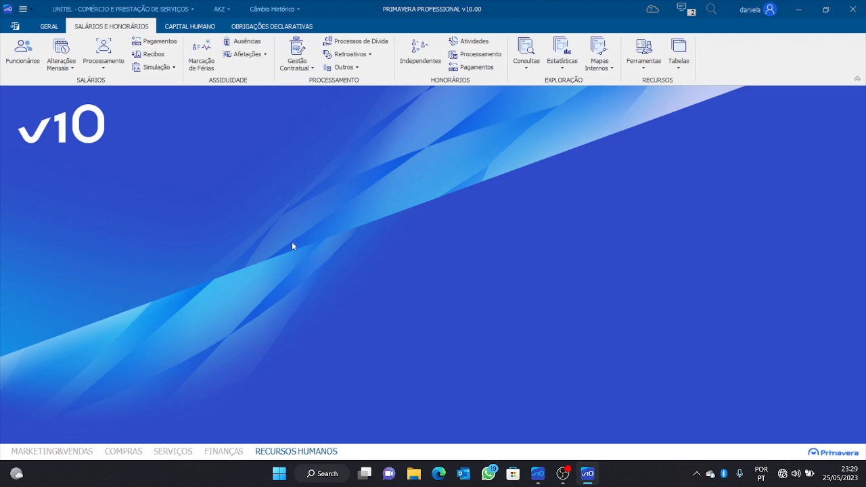
Open the Funcionários employee form, maximize Primavera and position the Ficha do Funcionário dialog
click(23, 50)
key(alt+Tab)
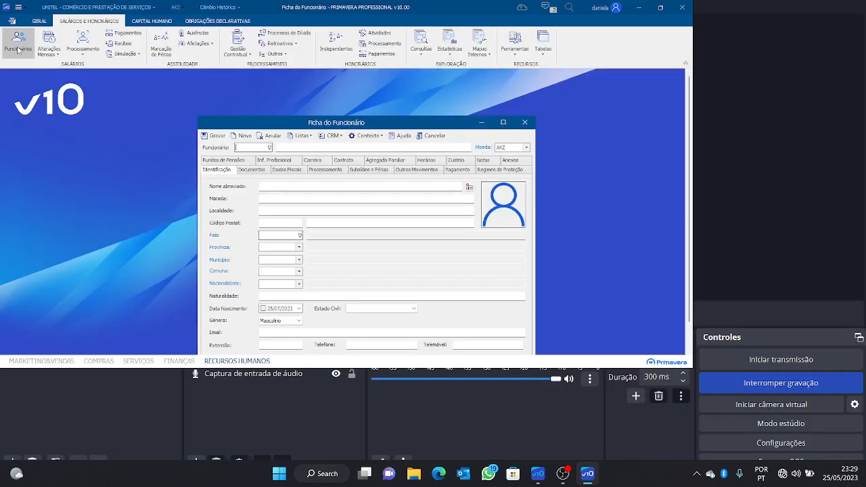
click(660, 7)
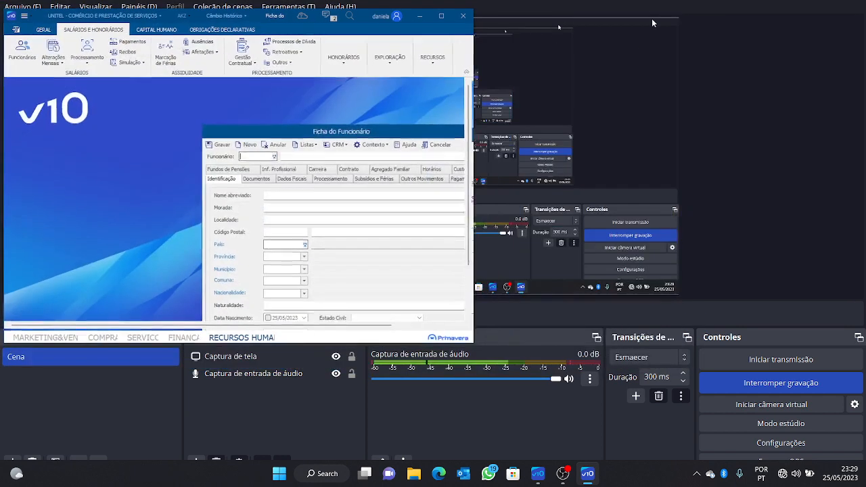
click(440, 15)
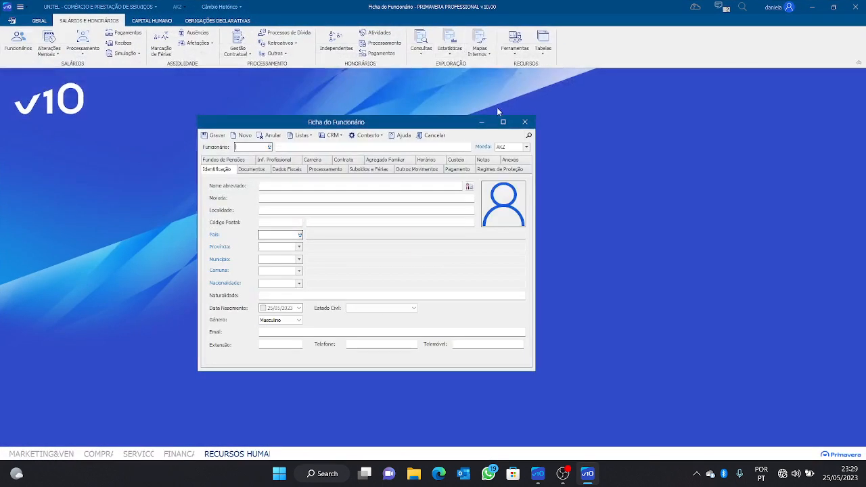
drag(440, 125, 457, 111)
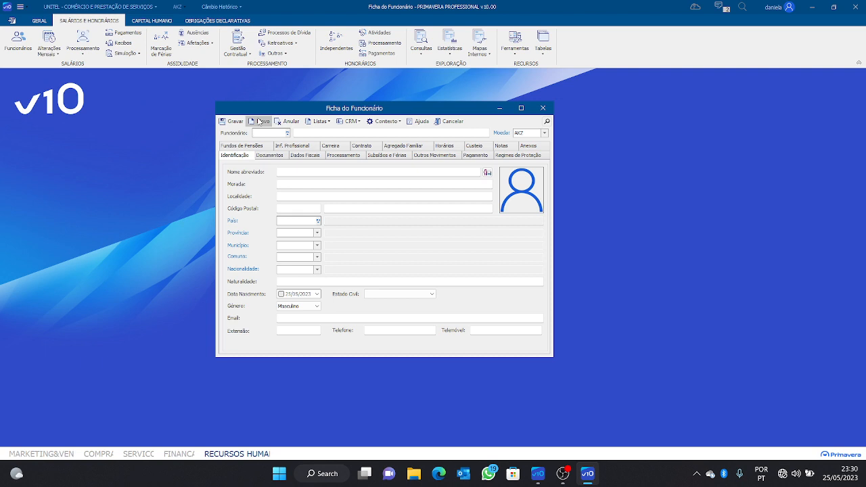
Enter RH0001 as the employee code, replacing the mistyped M00021
drag(292, 110, 232, 106)
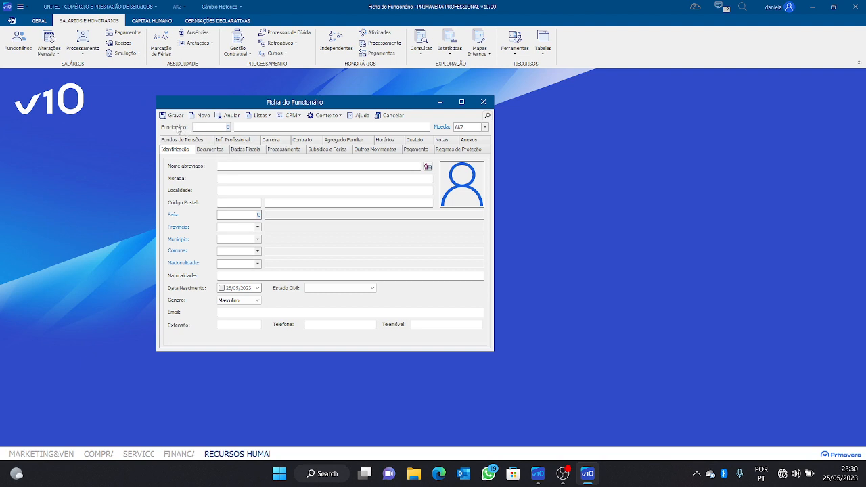
click(202, 127)
text(M)
text(0)
text(002)
text(1)
key(BackSpace)
key(BackSpace)
key(BackSpace)
key(BackSpace)
text(RH0001)
click(286, 127)
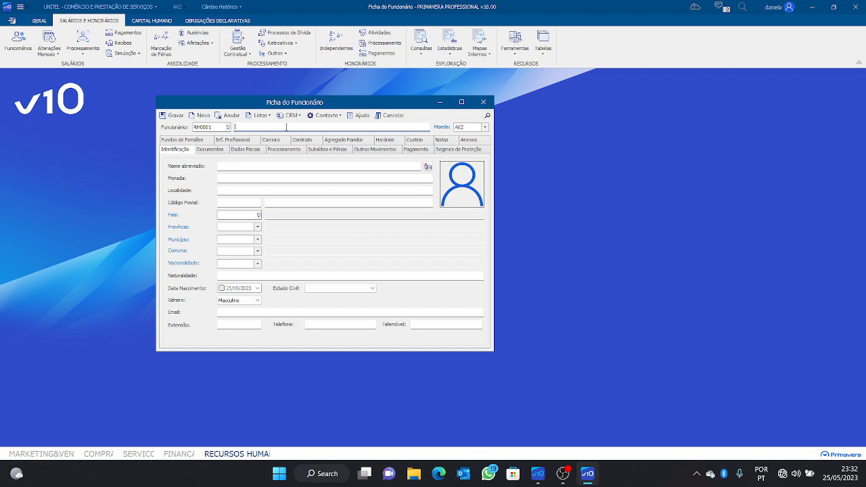
Type the employee's full name beside the code, fixing its capitalisation
text(mARTINHO)
key(BackSpace)
key(BackSpace)
key(BackSpace)
key(BackSpace)
key(BackSpace)
key(BackSpace)
key(BackSpace)
click(225, 166)
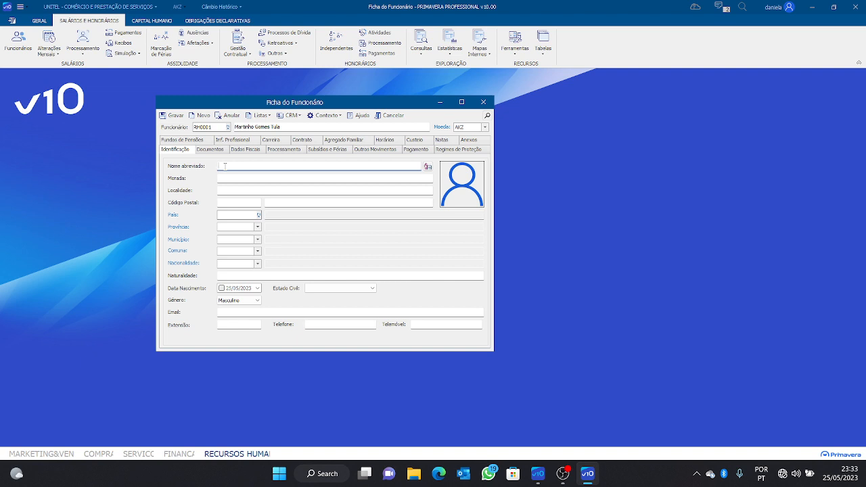
Fill in the employee's short name and street address, correcting the address spelling
click(230, 180)
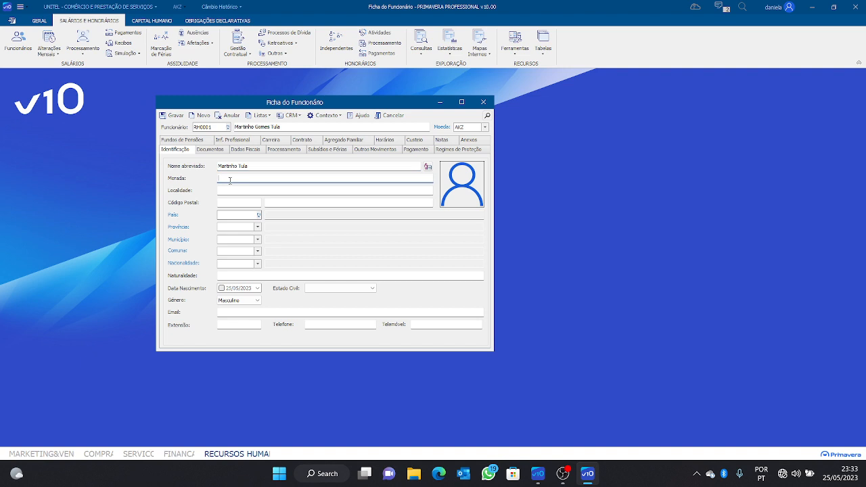
text(Morro bento)
click(240, 190)
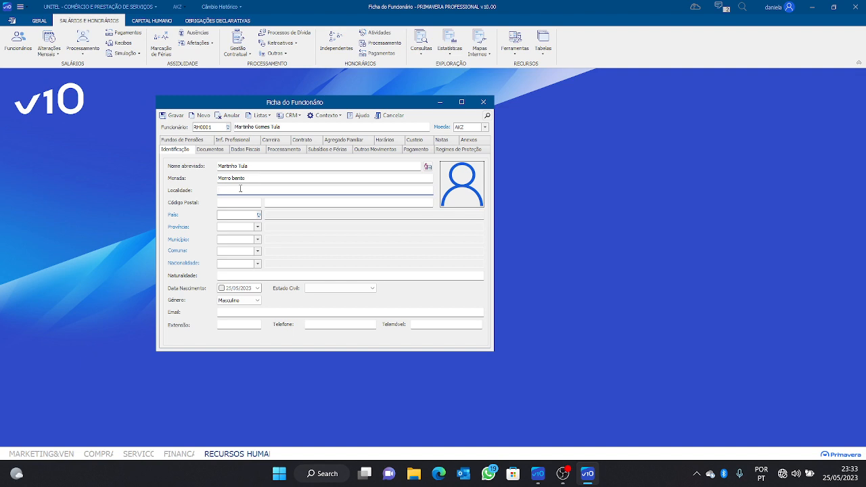
click(250, 179)
key(BackSpace)
key(BackSpace)
key(BackSpace)
key(BackSpace)
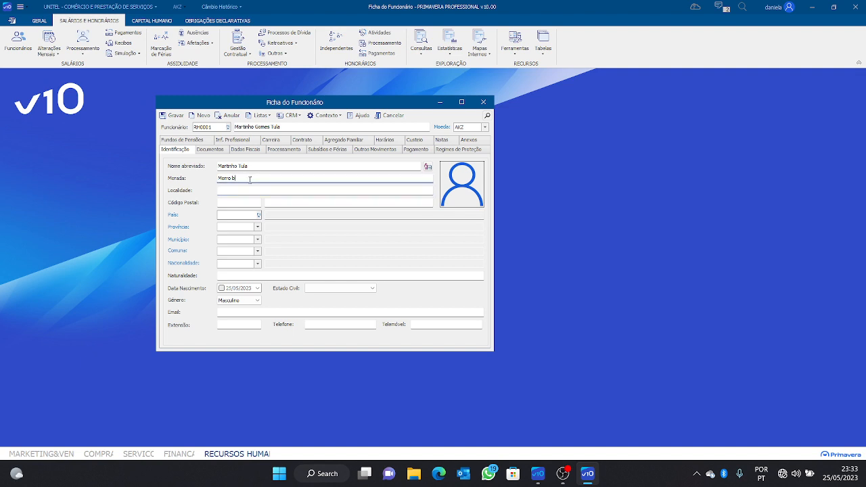
text(Bento)
Set the locality to Luanda and bring up the Países country list
click(246, 190)
text(Lua)
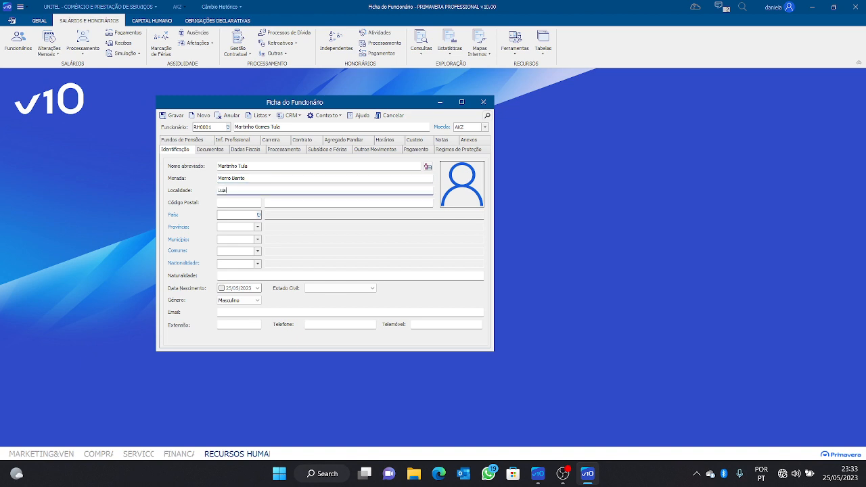
text(nda)
click(245, 200)
click(239, 214)
click(255, 214)
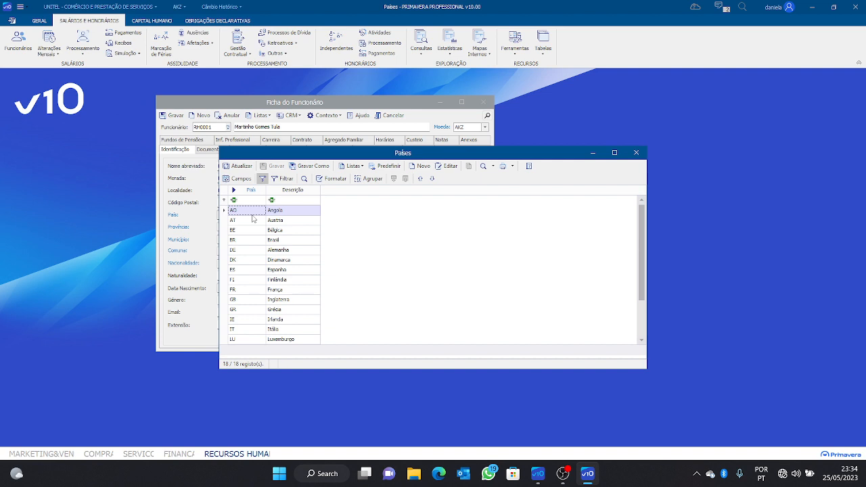
Close the Países list without choosing a country, leaving the country unset
click(635, 153)
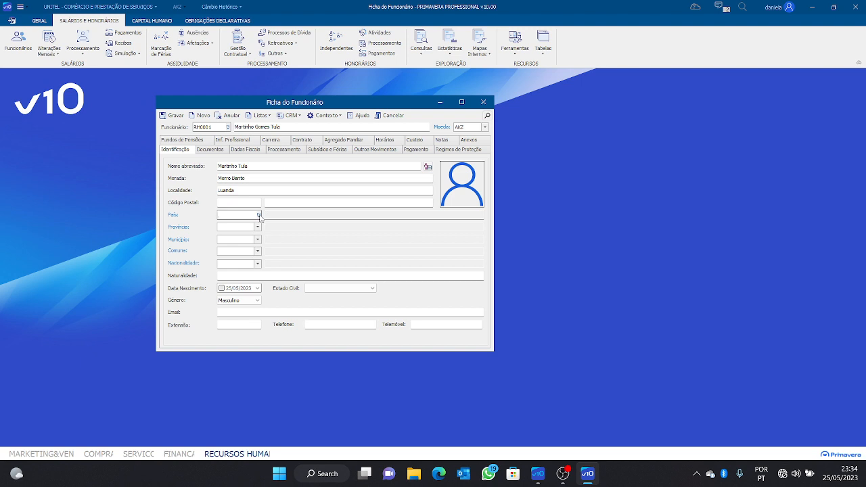
click(258, 216)
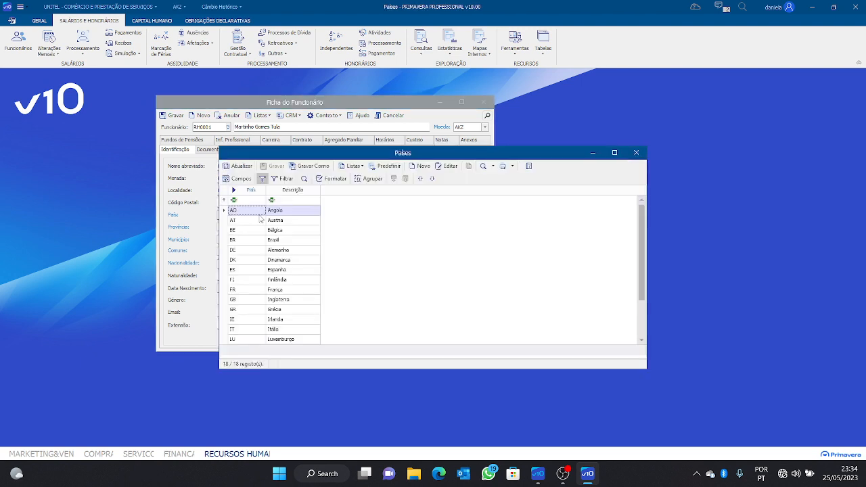
click(639, 153)
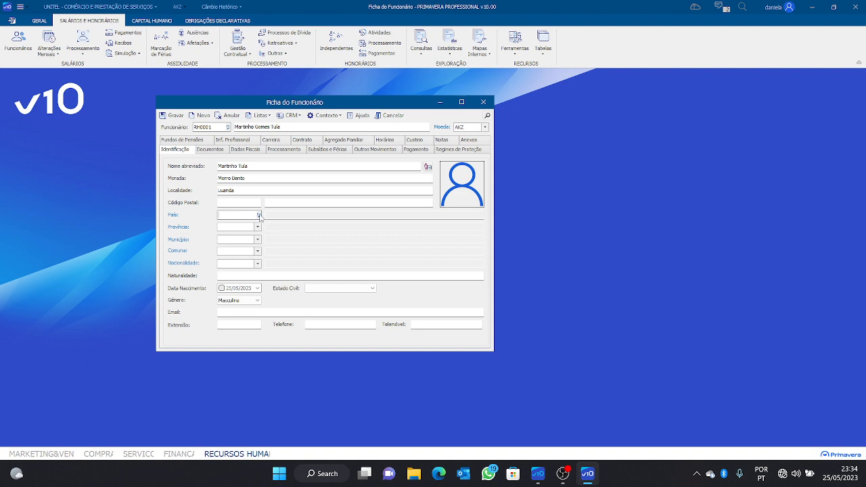
click(259, 215)
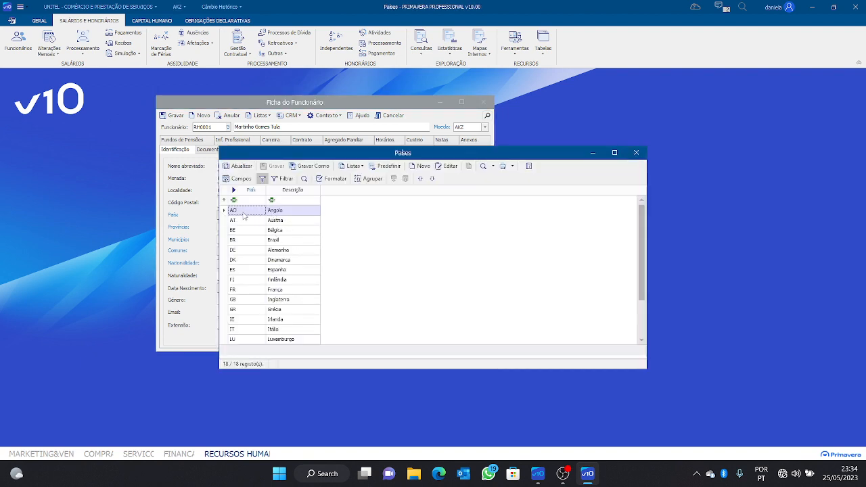
click(636, 153)
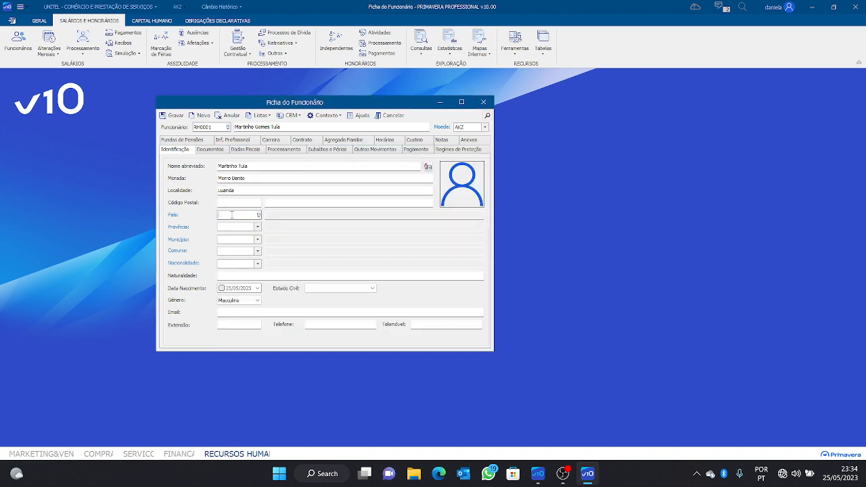
Set the country to AO (Angola) and enter province code 04
text(AO)
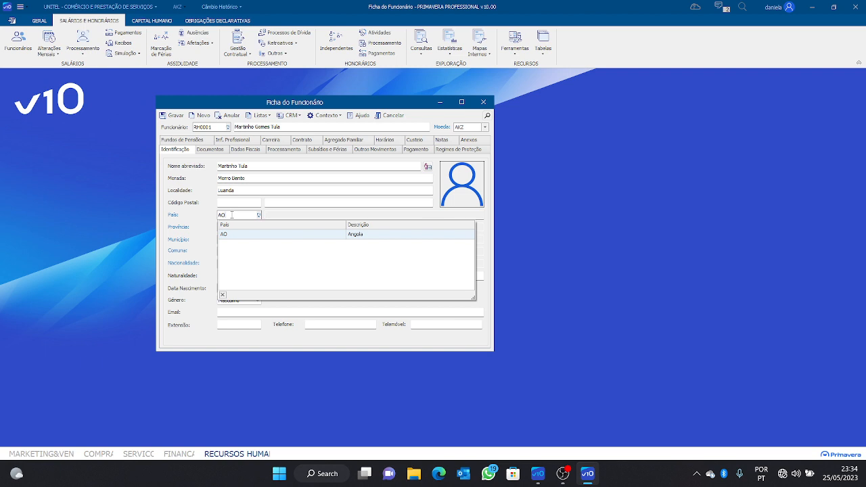
key(Return)
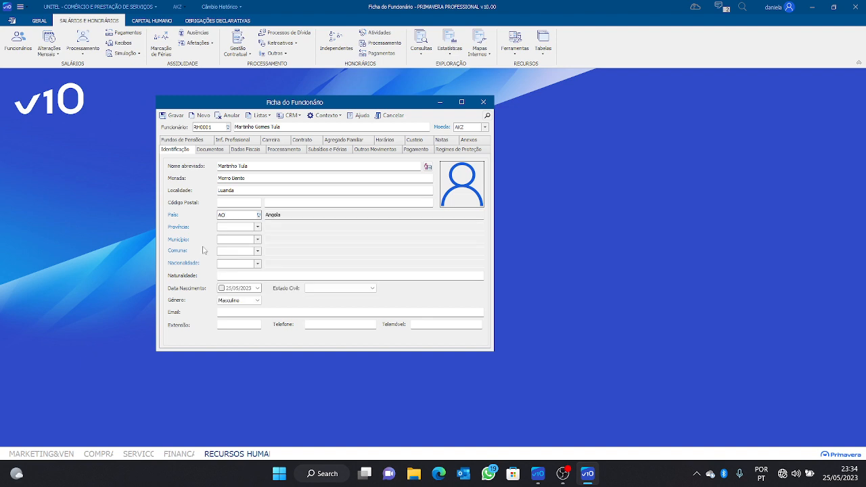
click(257, 227)
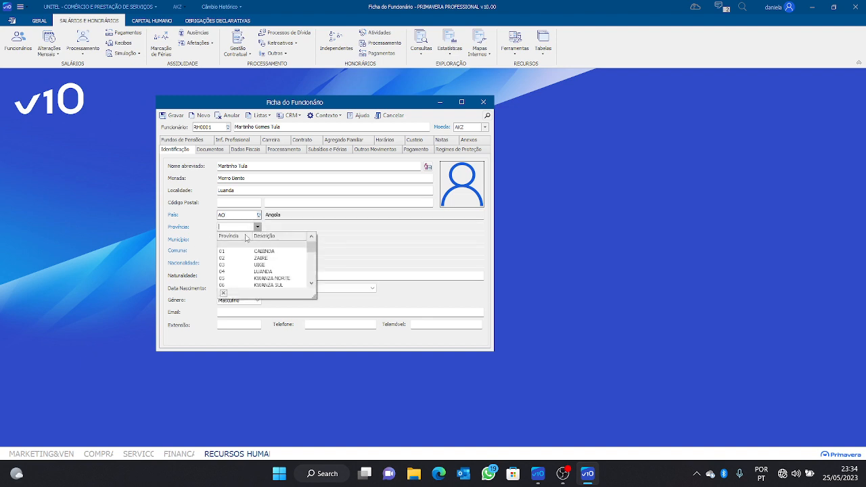
click(244, 227)
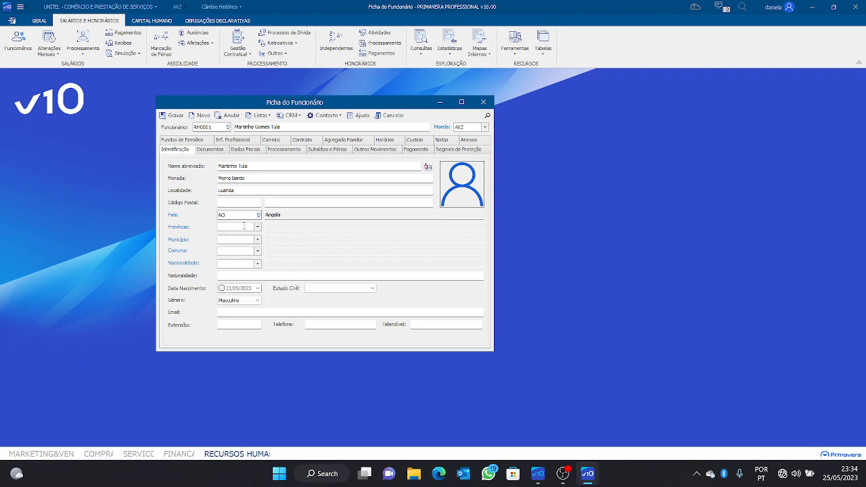
text(04)
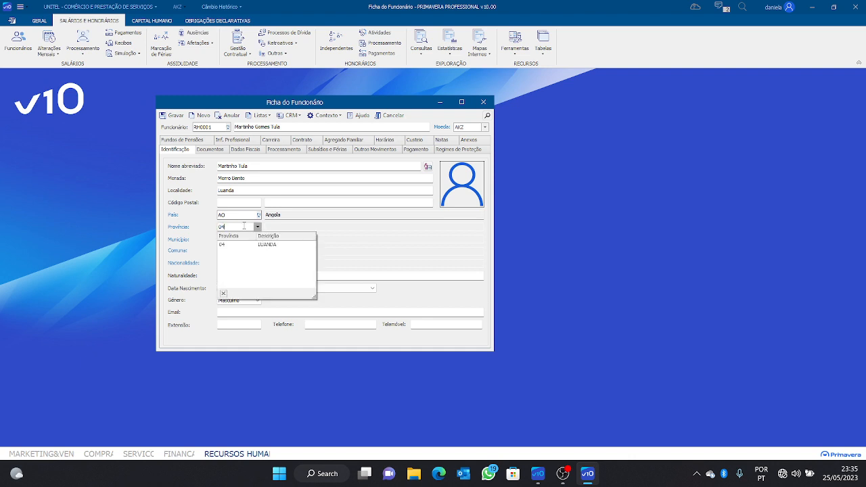
click(282, 247)
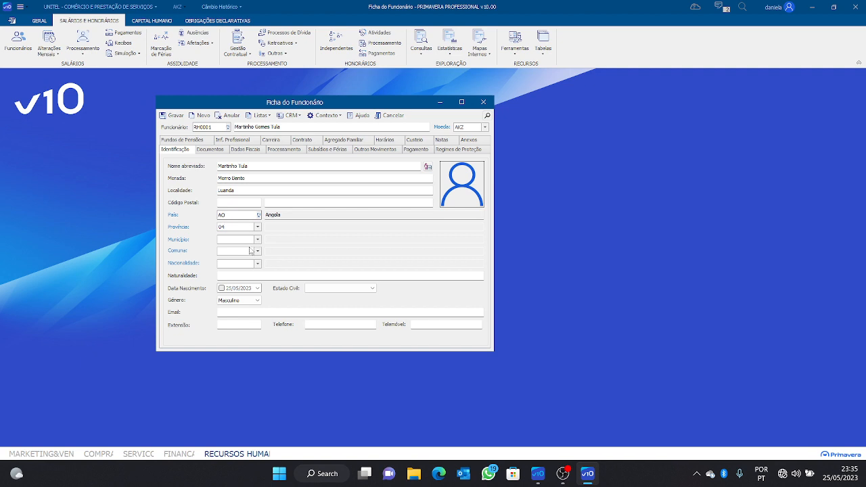
Re-enter province 04 and confirm 04 LUANDA from the province list
click(258, 228)
click(258, 227)
click(243, 226)
key(BackSpace)
key(BackSpace)
text(0)
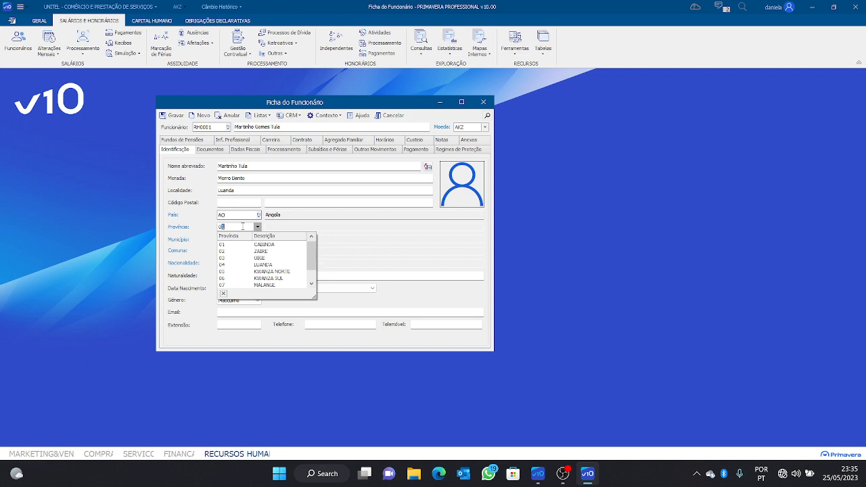
text(4)
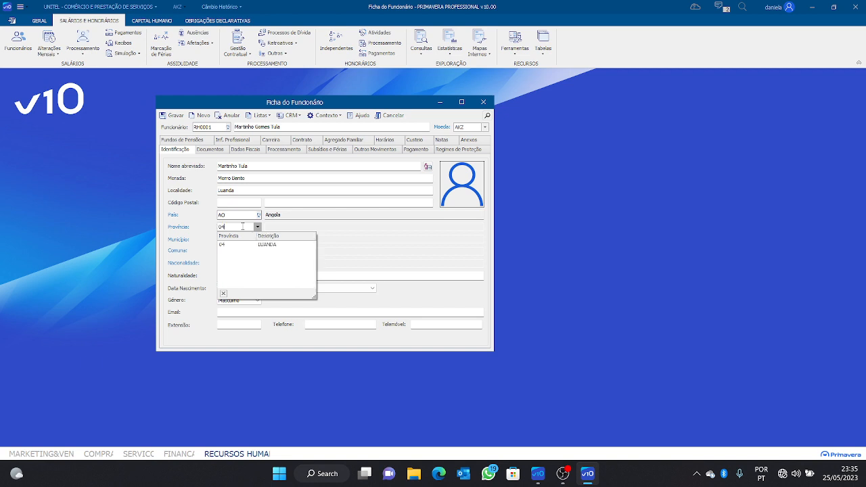
key(Return)
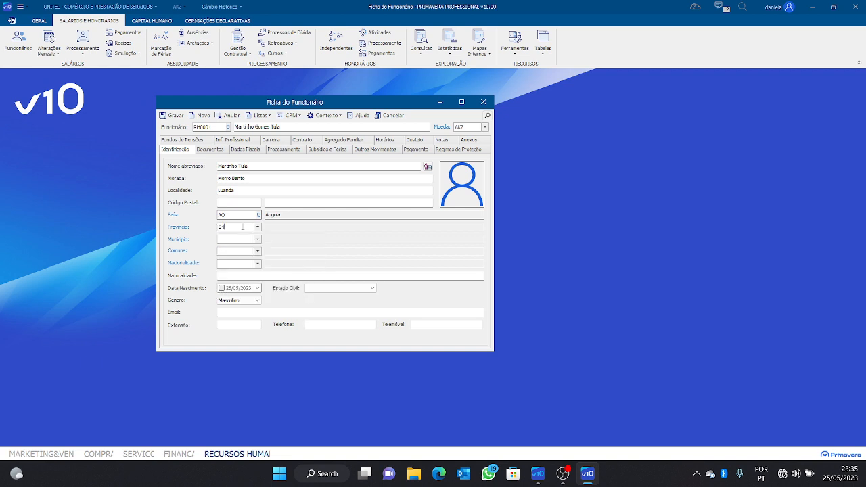
key(BackSpace)
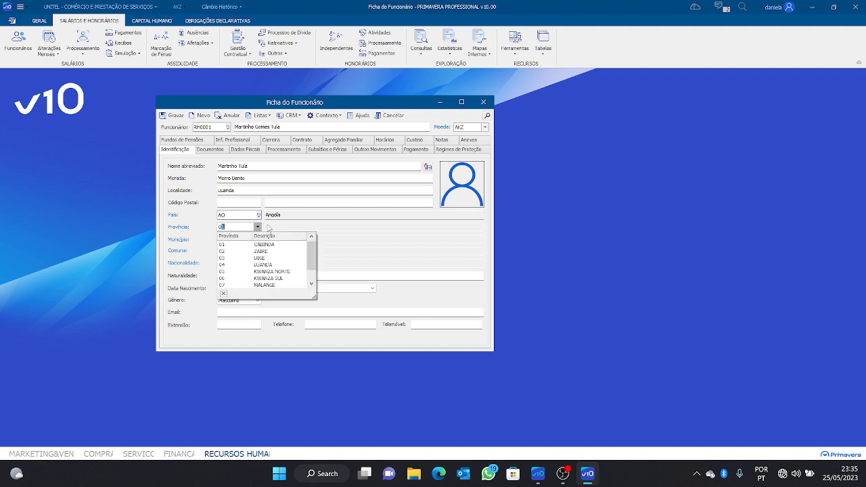
text(4)
click(271, 245)
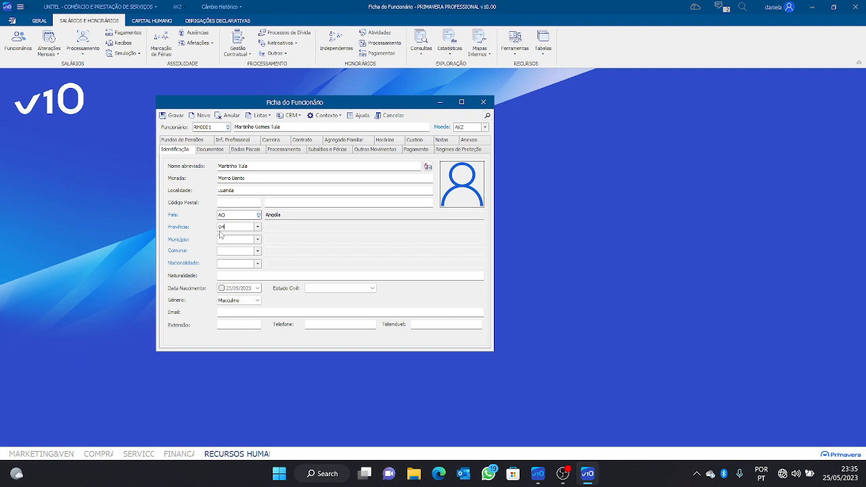
click(257, 227)
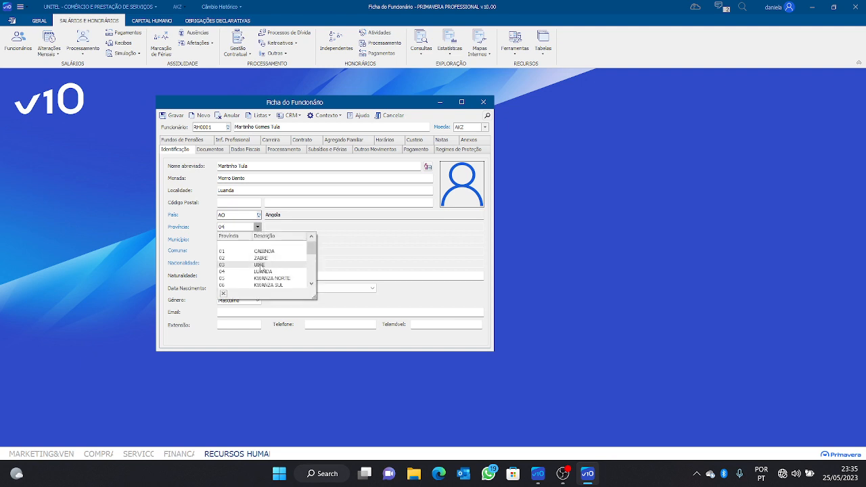
click(262, 272)
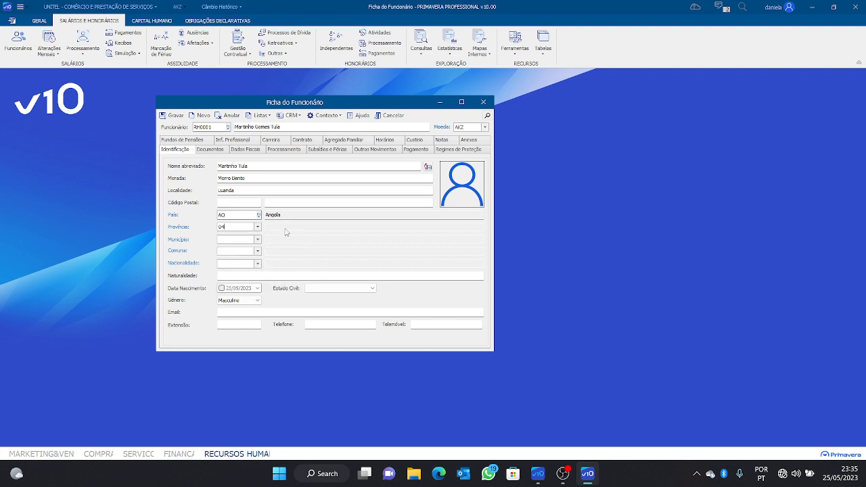
Choose 13 SAMBA from the Município list
click(245, 240)
click(257, 240)
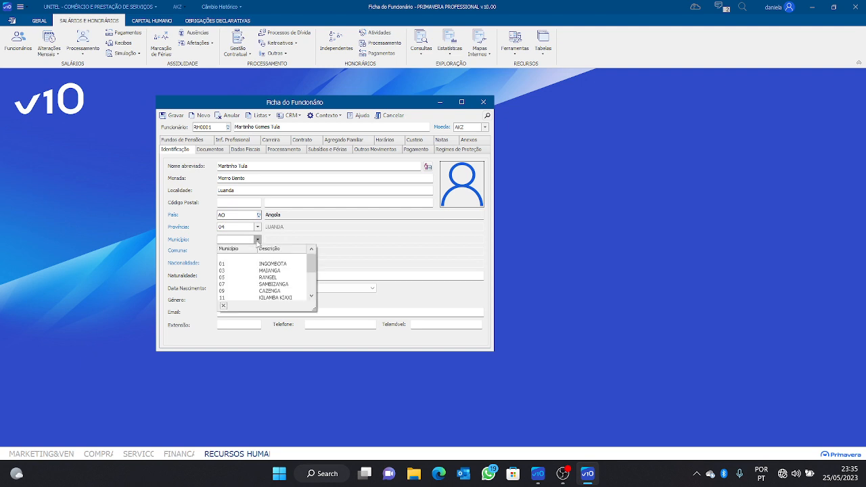
click(247, 240)
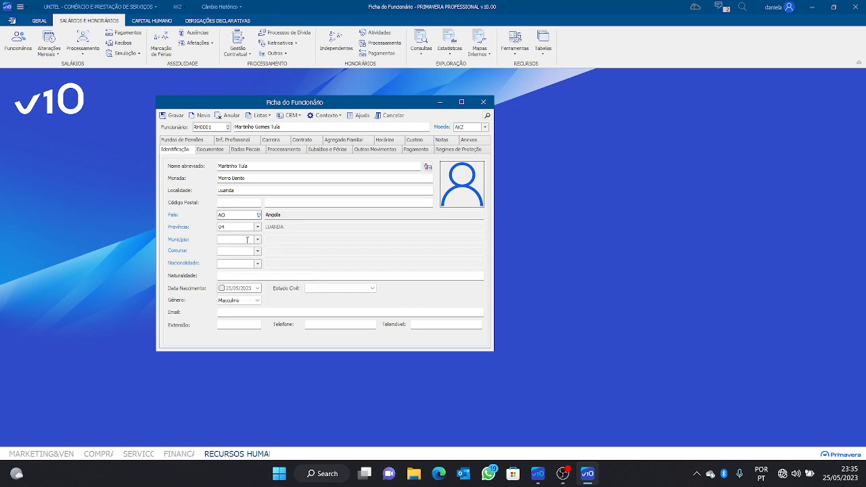
click(257, 239)
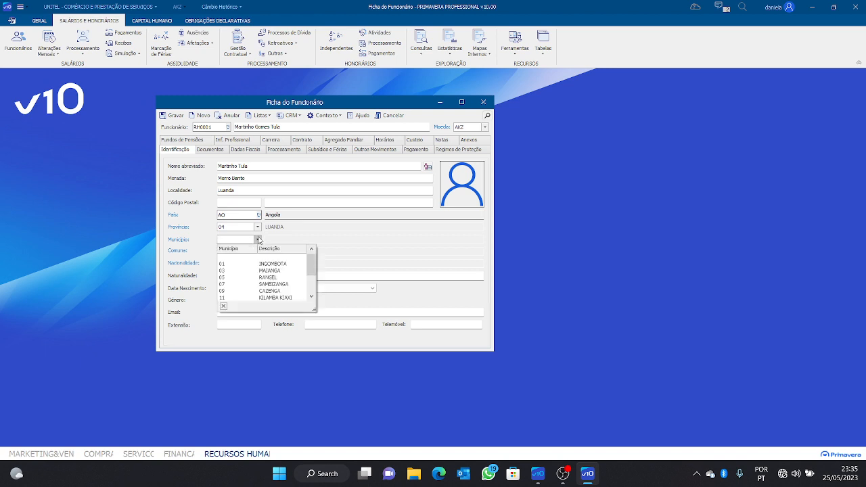
scroll(267, 290, down, 1)
scroll(267, 289, down, 1)
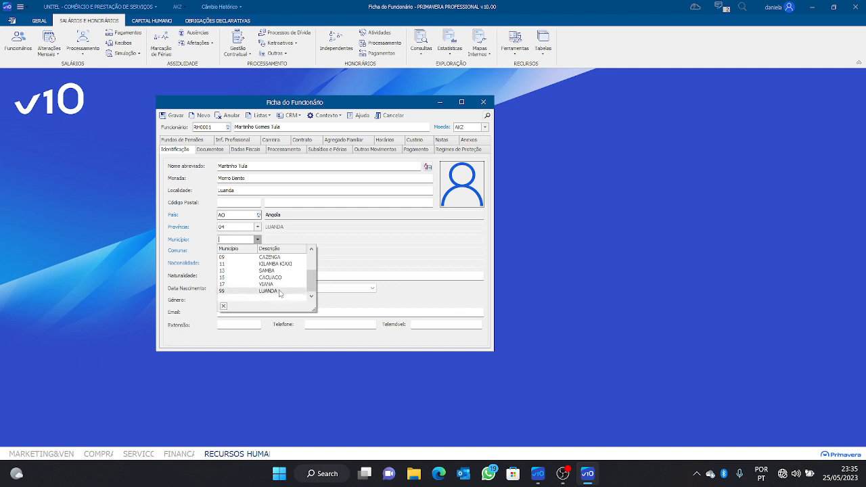
click(272, 271)
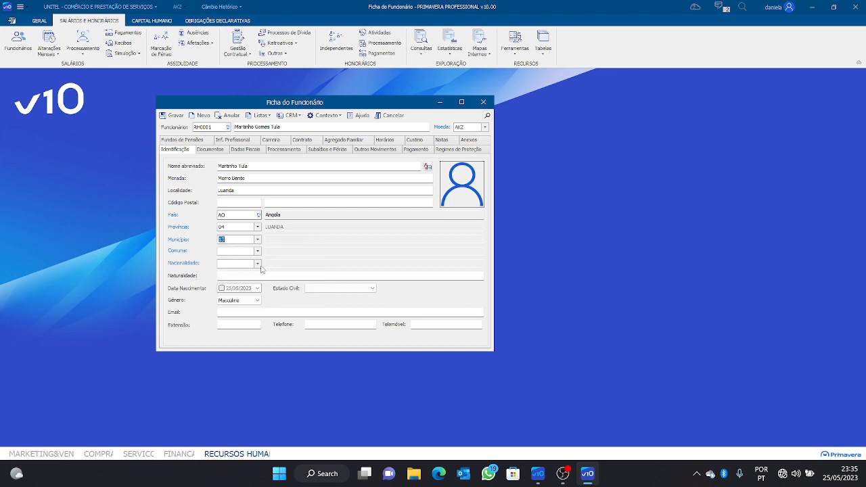
Check the Comuna list, which is empty, and close it
click(242, 251)
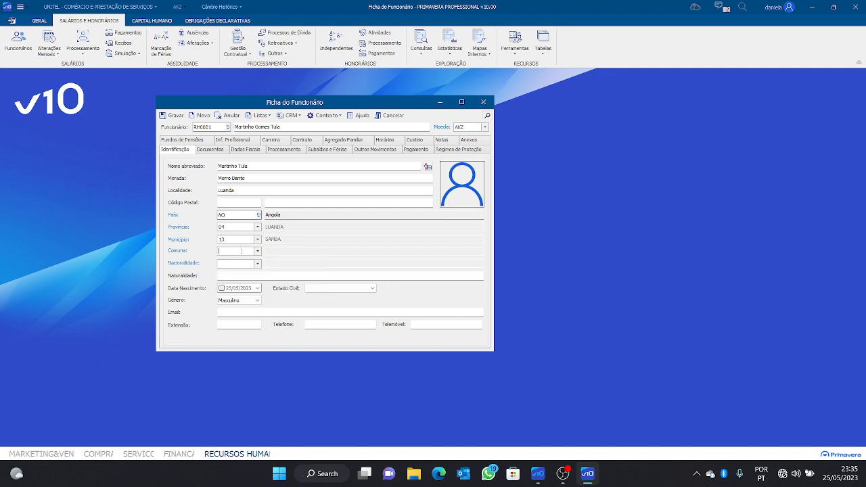
click(257, 251)
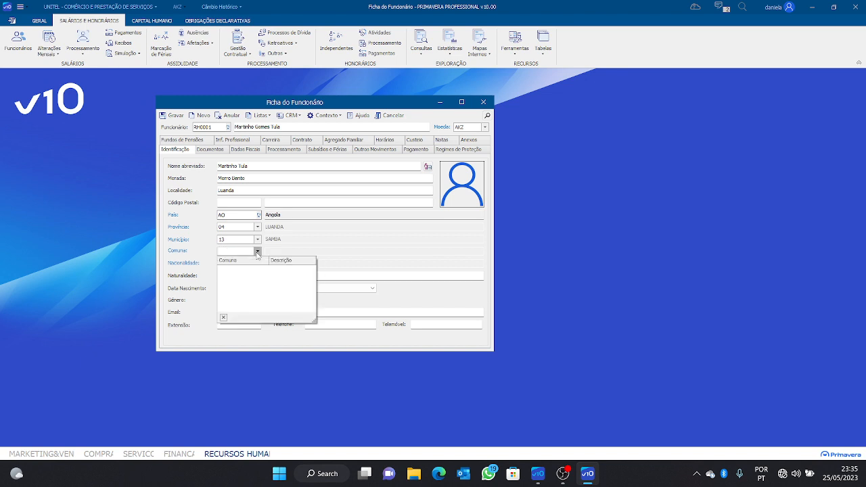
click(241, 252)
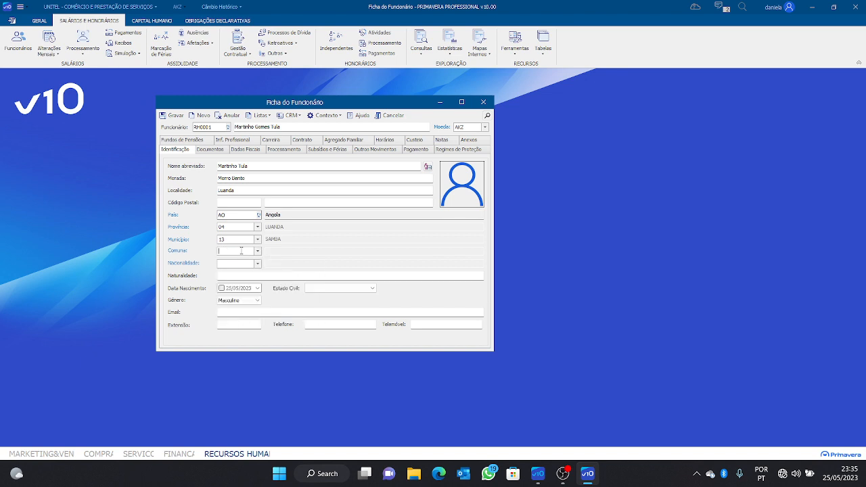
click(257, 251)
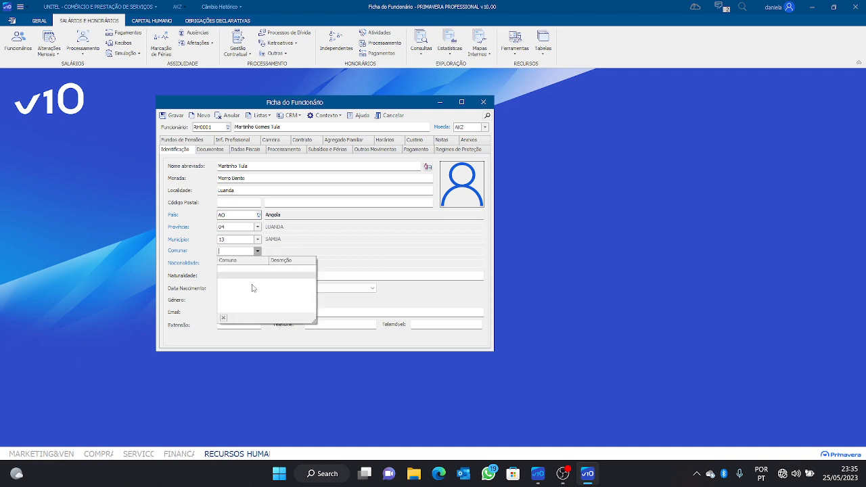
click(247, 253)
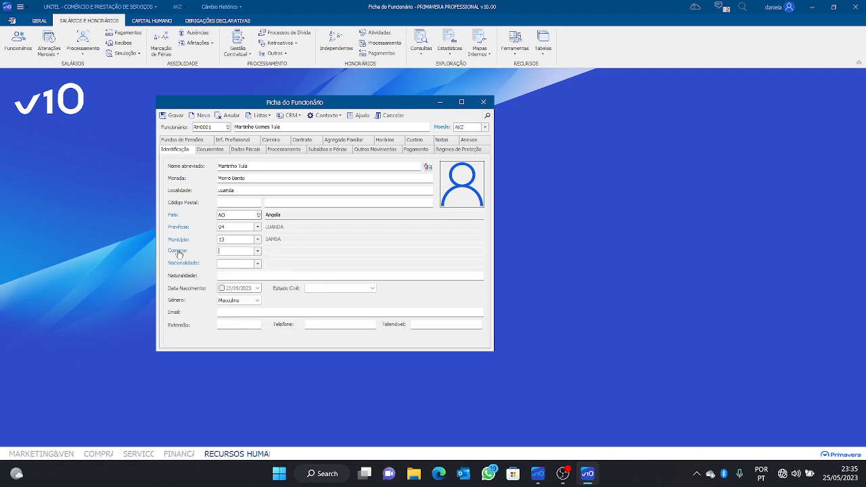
Open the LUANDA Províncias record beside the employee form to check available communes
click(176, 250)
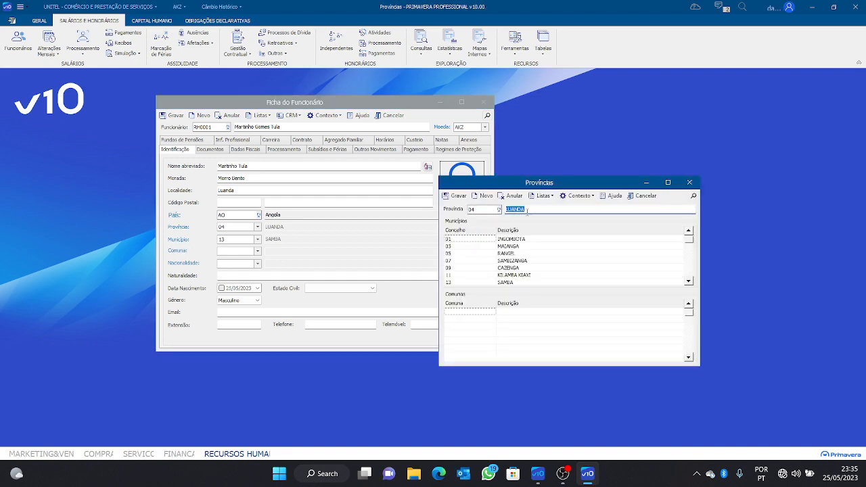
drag(578, 188, 640, 109)
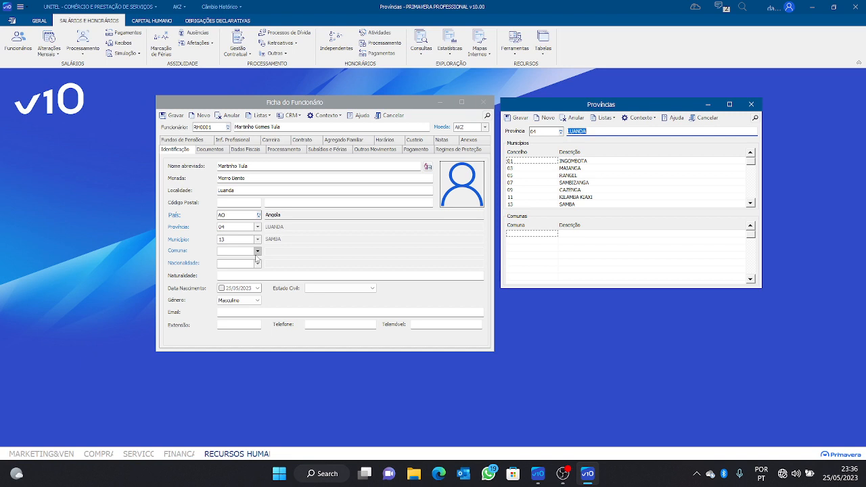
click(229, 251)
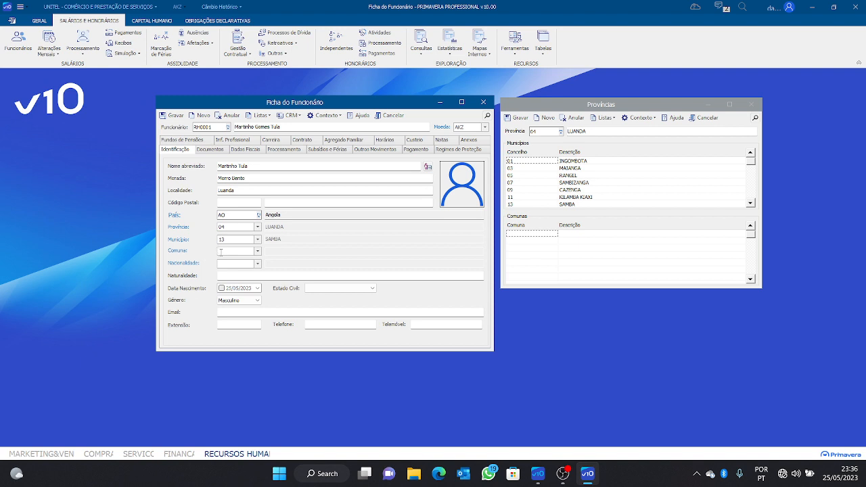
key(F4)
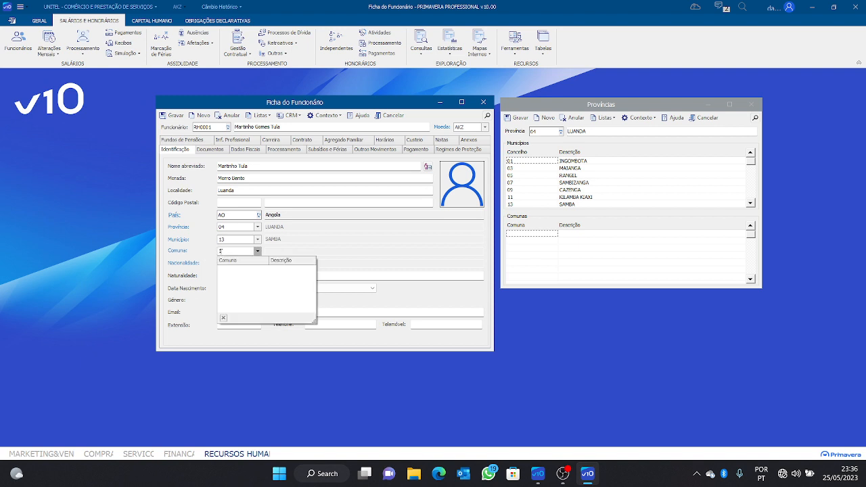
click(178, 252)
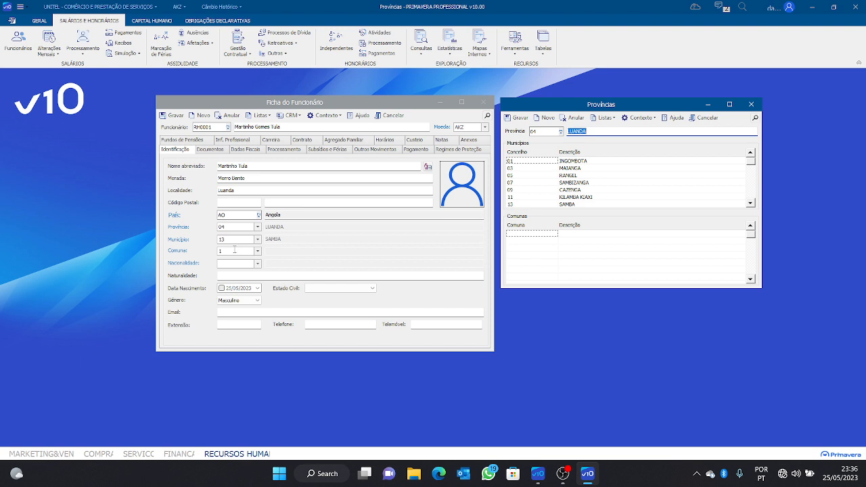
click(233, 251)
key(F4)
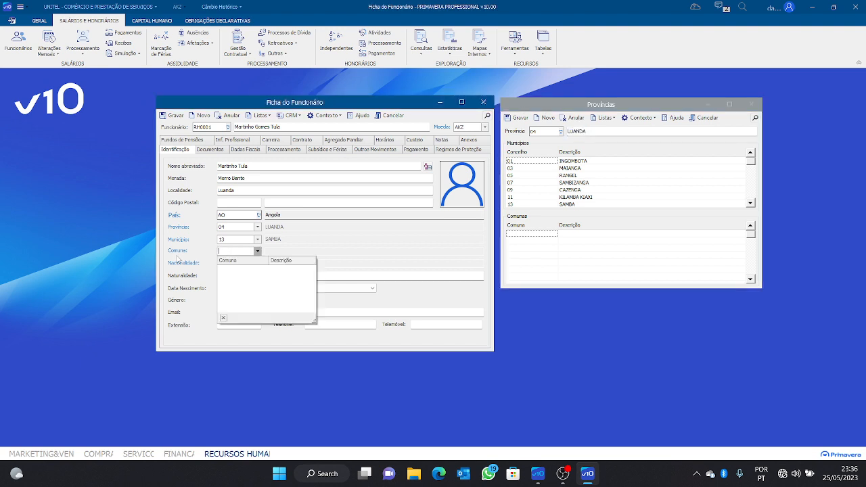
click(179, 253)
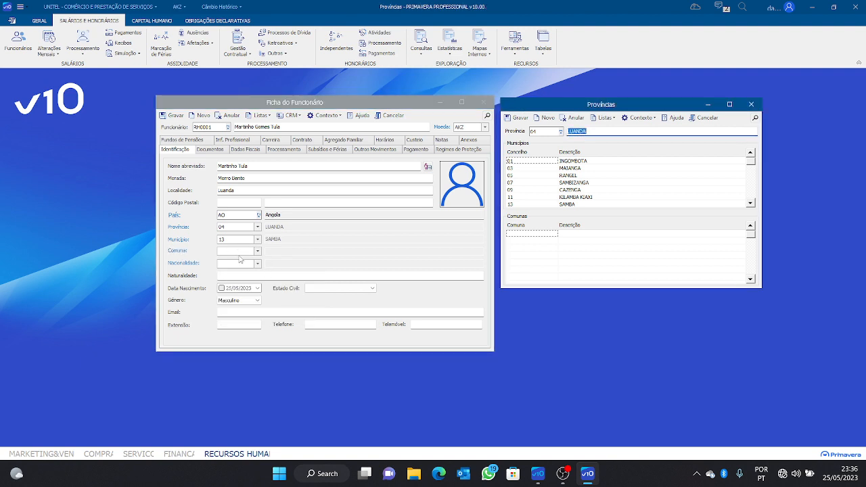
Try a Comuna code on the employee form, then return to the LUANDA provinces table
click(238, 251)
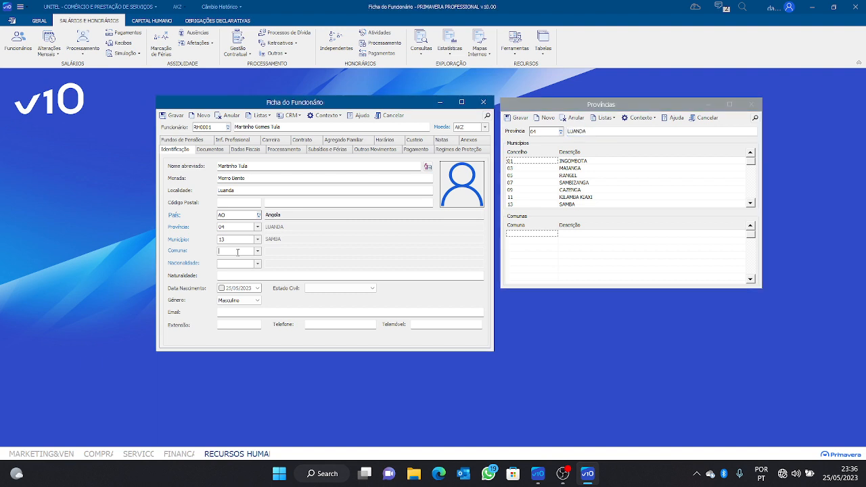
text(12)
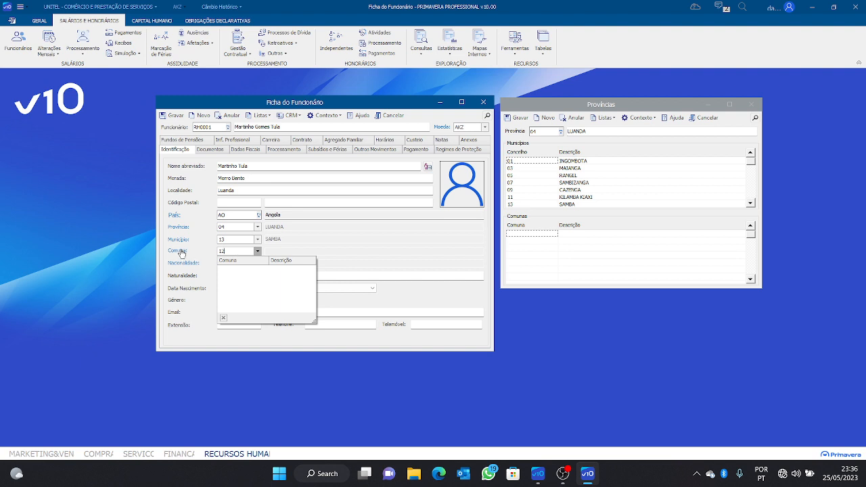
click(232, 251)
key(BackSpace)
click(178, 251)
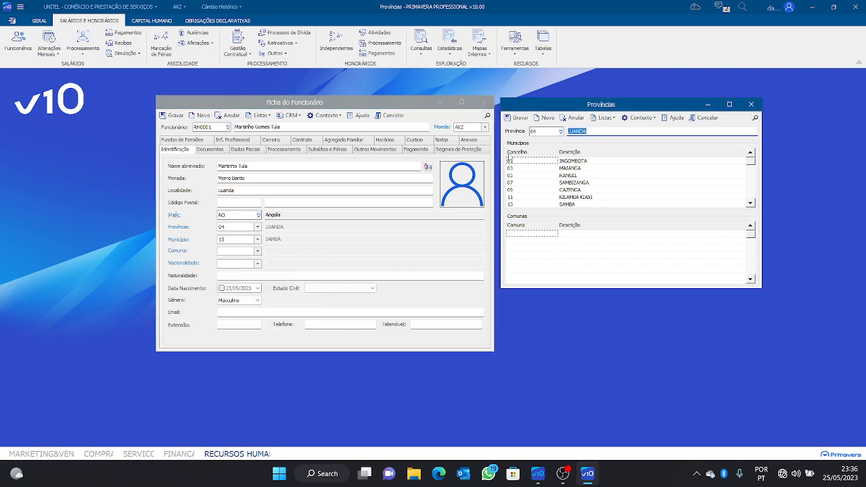
scroll(583, 167, down, 2)
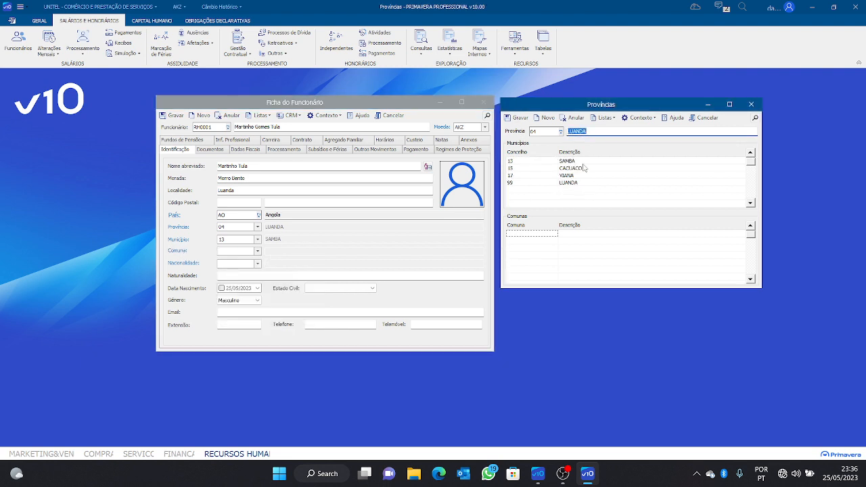
scroll(583, 167, up, 3)
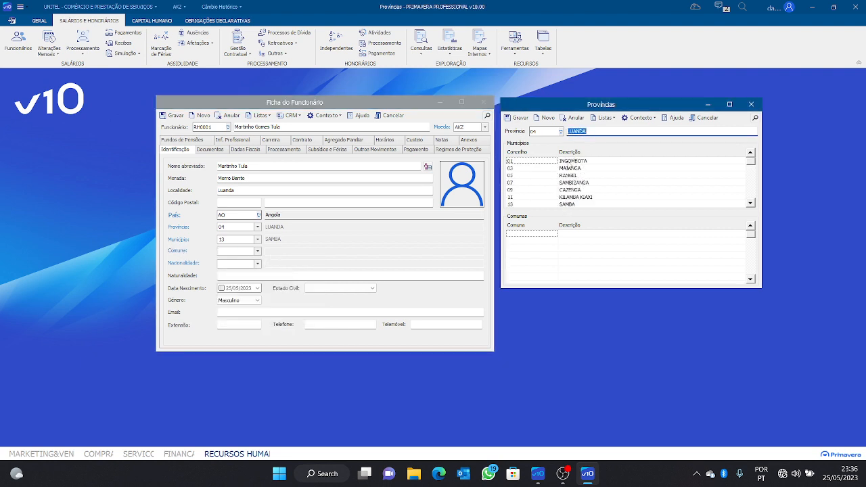
Attempt adding a commune in the Comunas grid, dismissing the select-a-municipality warnings
click(541, 235)
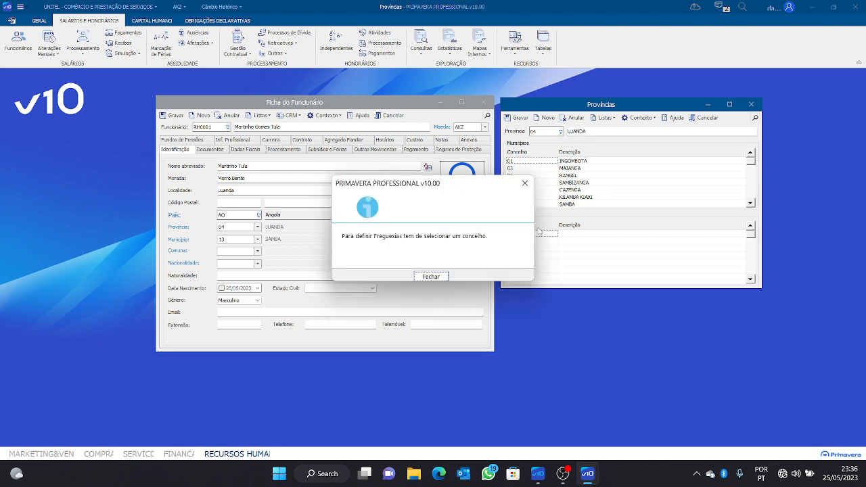
click(520, 189)
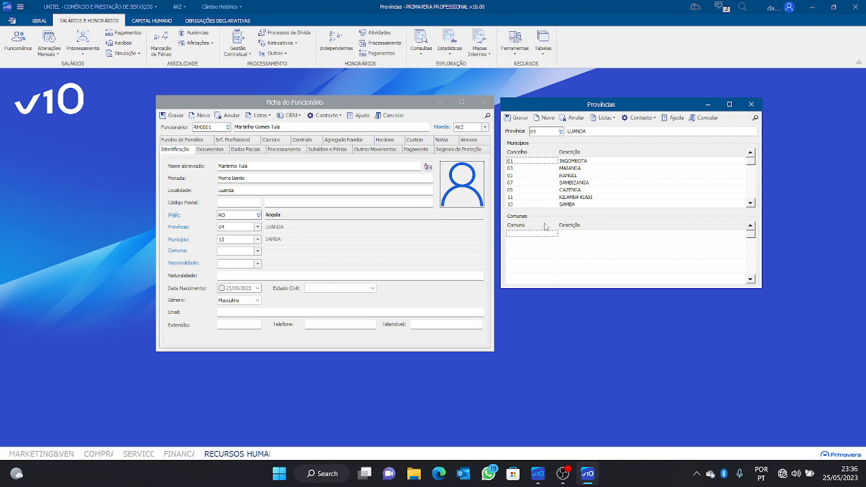
text(13)
key(Escape)
click(539, 236)
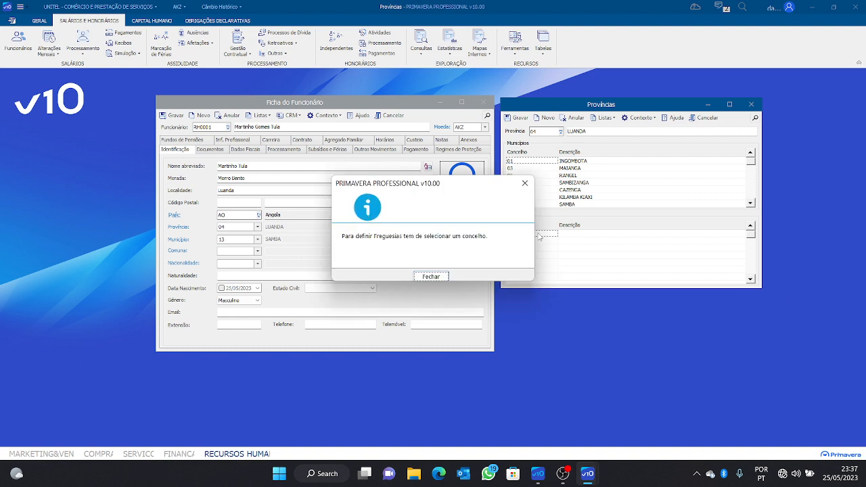
click(524, 186)
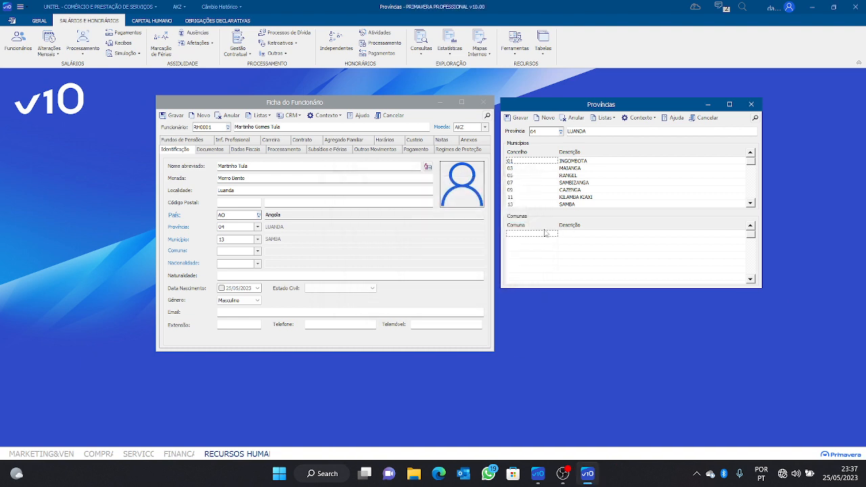
click(546, 235)
click(526, 184)
click(538, 236)
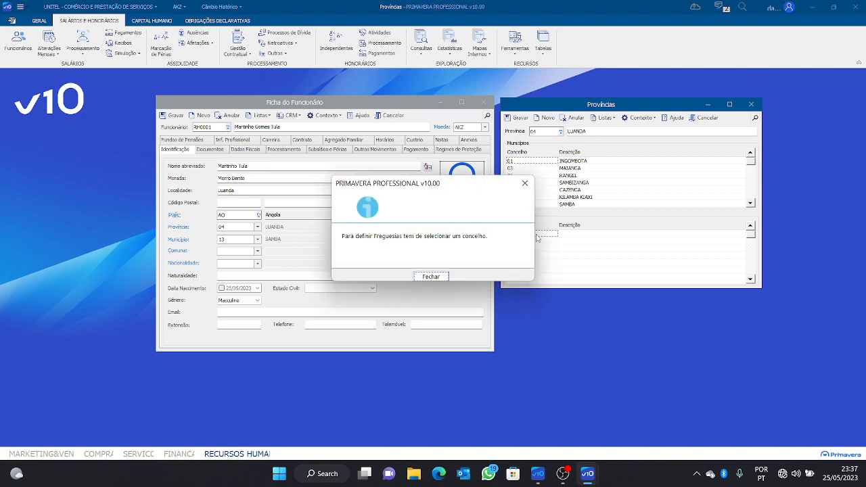
click(524, 184)
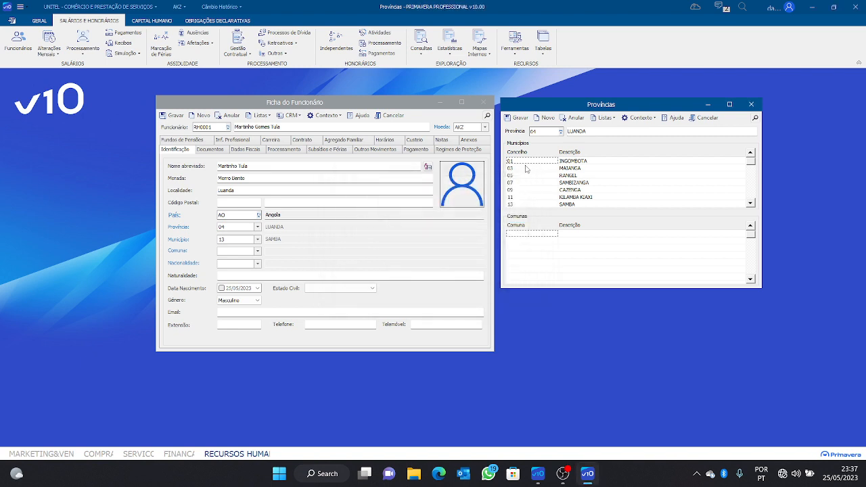
Select municipality SAMBA, add commune 13 Samba and save the table with Gravar
click(550, 205)
text(2)
key(BackSpace)
text(13)
click(579, 234)
text(samba)
click(553, 235)
key(BackSpace)
text(3)
click(574, 235)
click(517, 118)
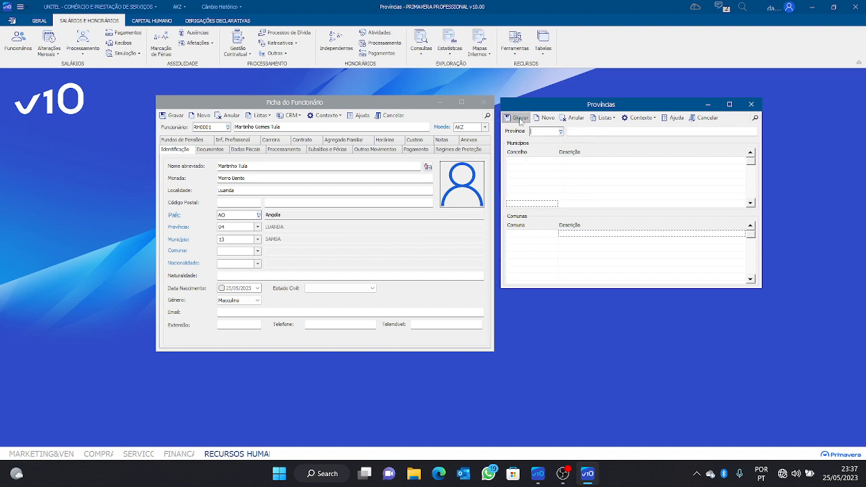
Close the Províncias window and enter Comuna 13 (Samba) on the employee form
click(751, 105)
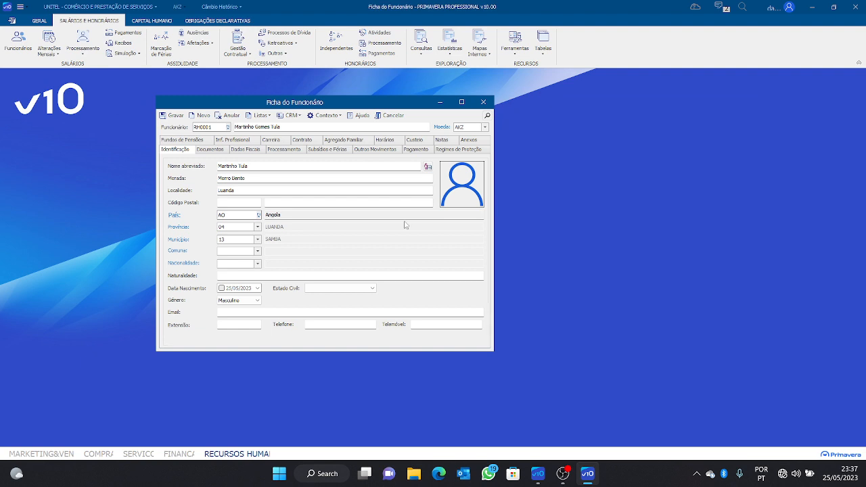
click(257, 251)
click(241, 251)
text(13)
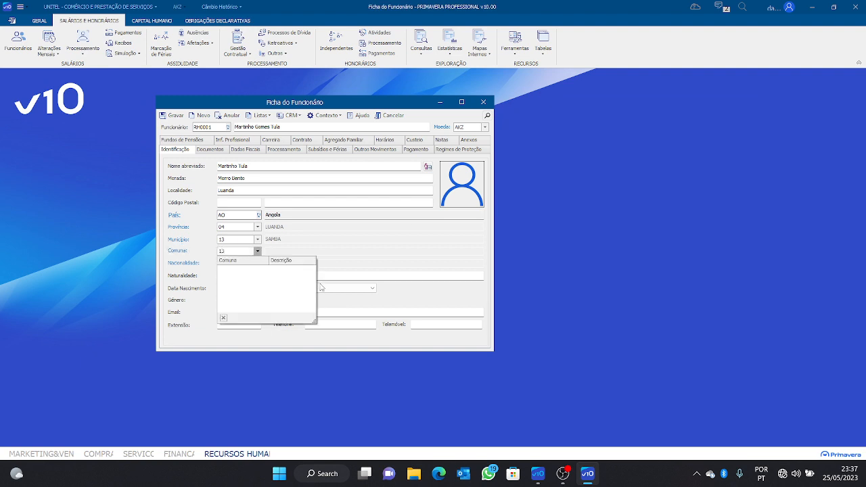
key(Tab)
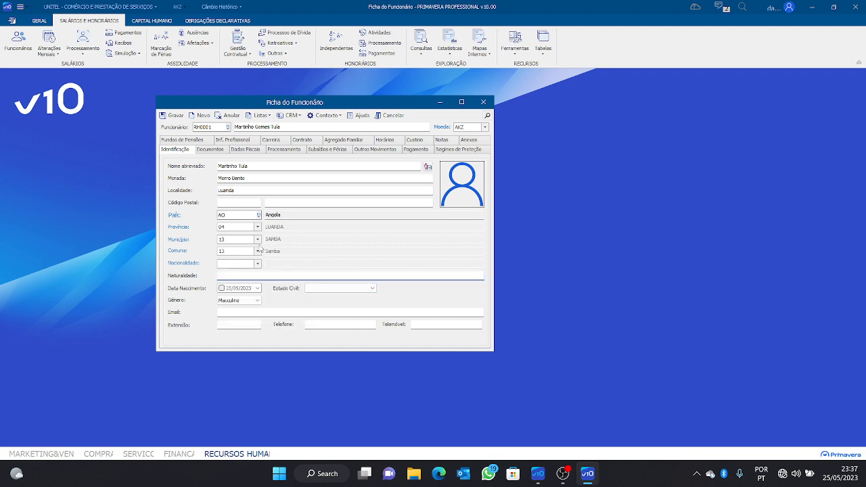
Begin the nationality entry, dismissing the missing-identifier message and typing 4
click(257, 263)
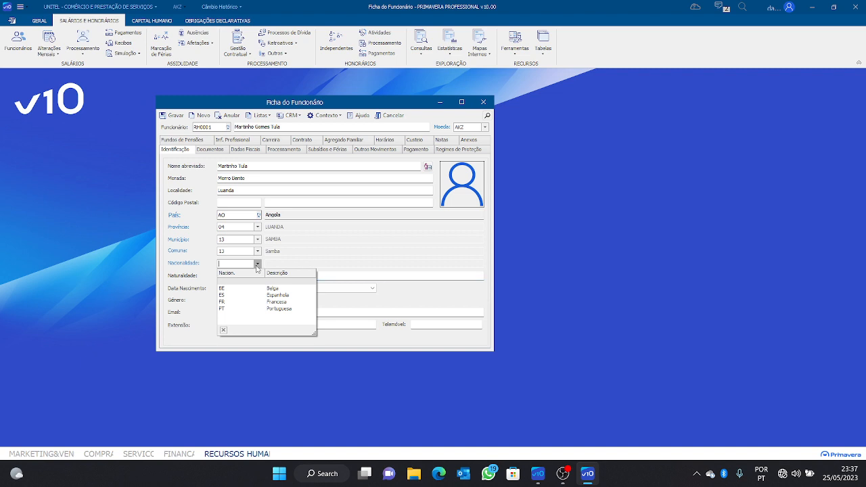
click(190, 264)
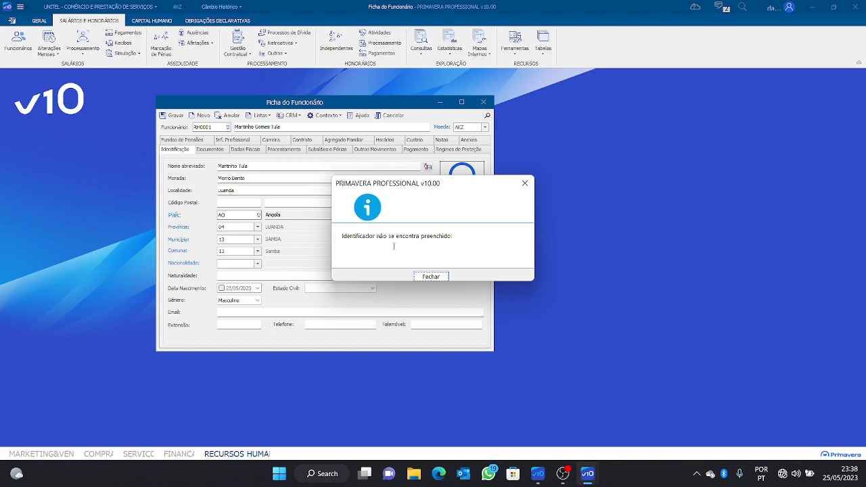
click(533, 185)
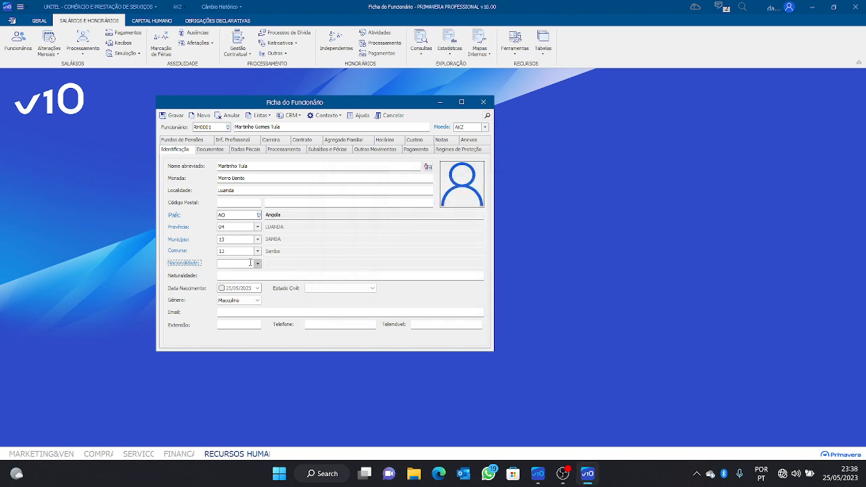
text(4)
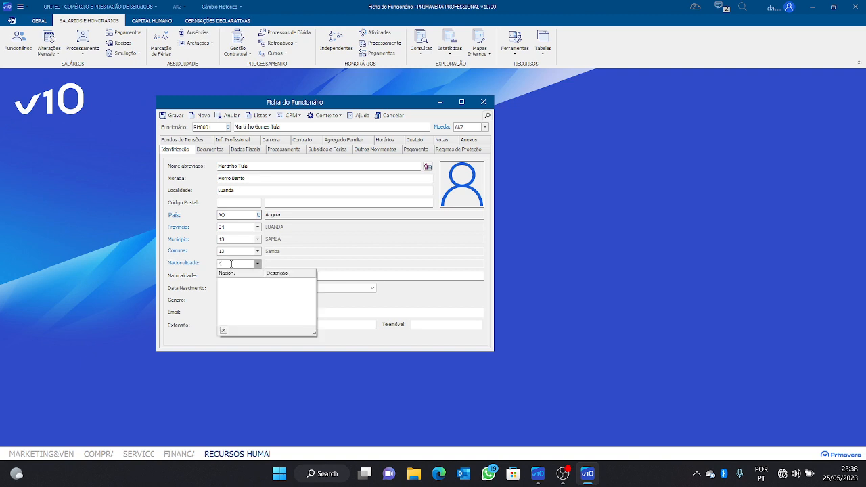
click(188, 264)
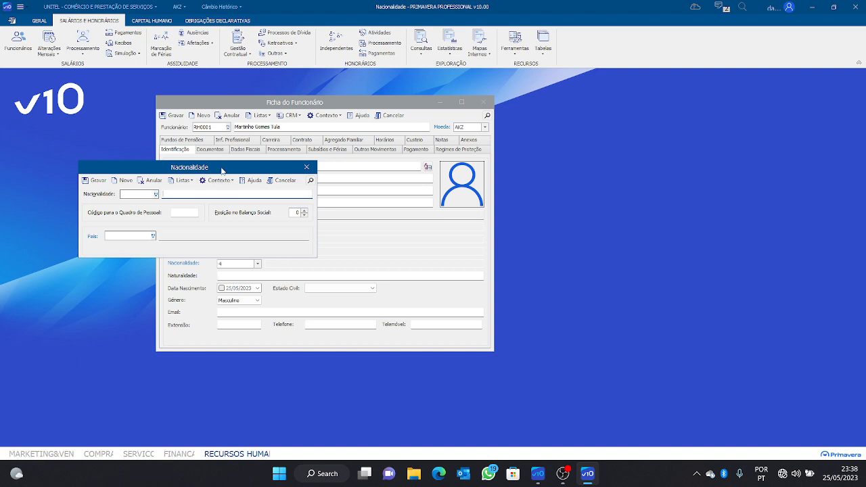
drag(224, 170, 671, 105)
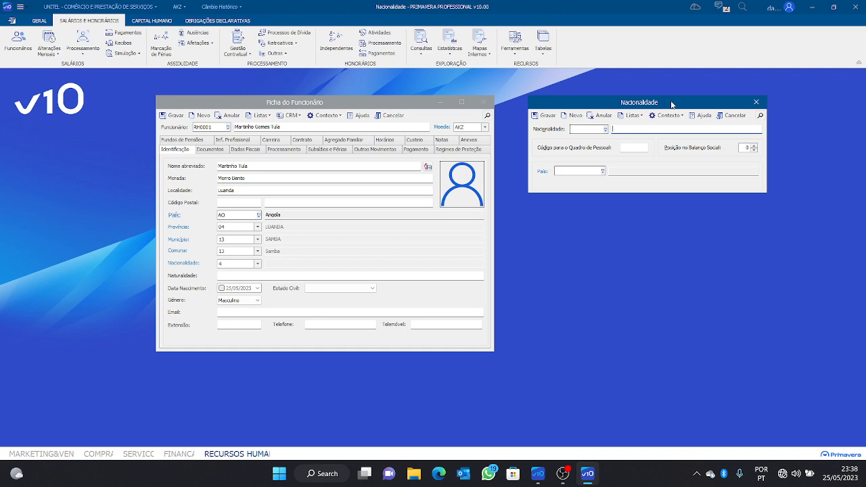
click(258, 264)
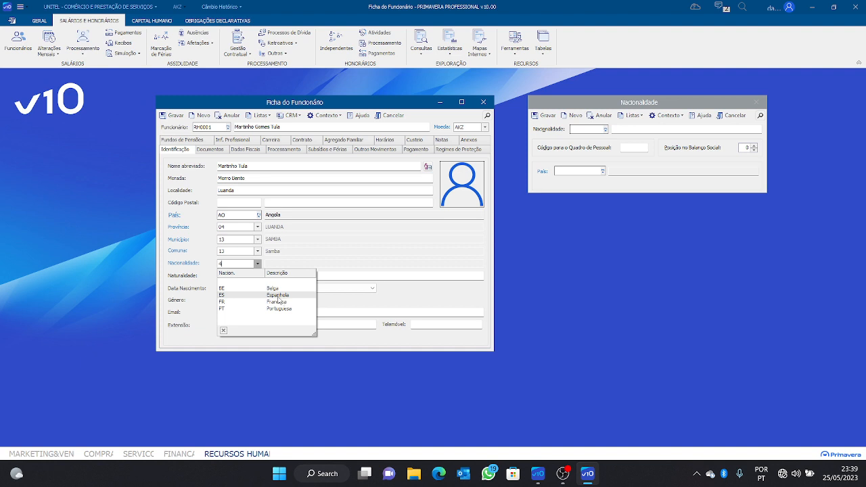
click(587, 129)
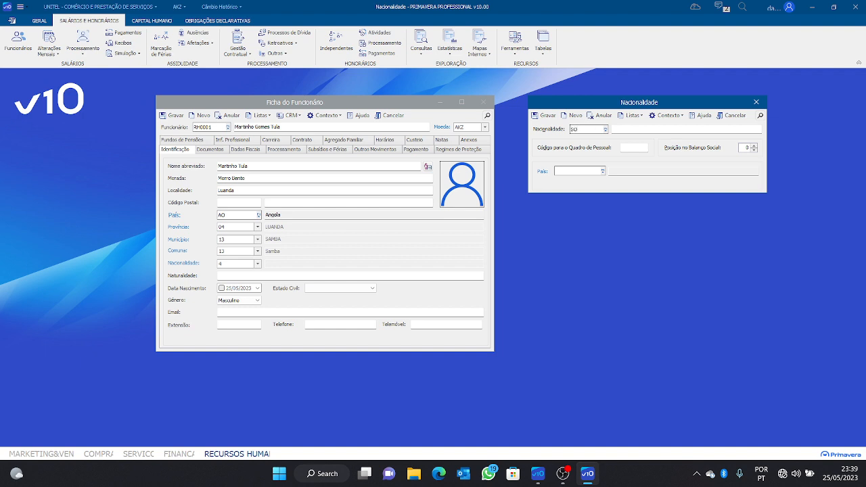
Enter nationality code AO, description Angolano and country AO (Angola)
text(AO)
click(620, 129)
text(Angol)
text(ano)
click(579, 171)
text(AO)
click(575, 172)
click(658, 129)
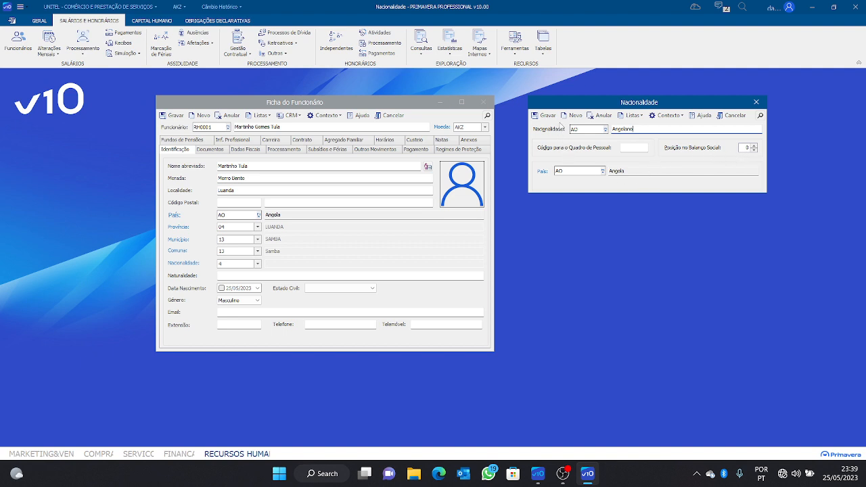
Save the Angolano nationality and close its form
click(548, 116)
click(757, 102)
click(757, 103)
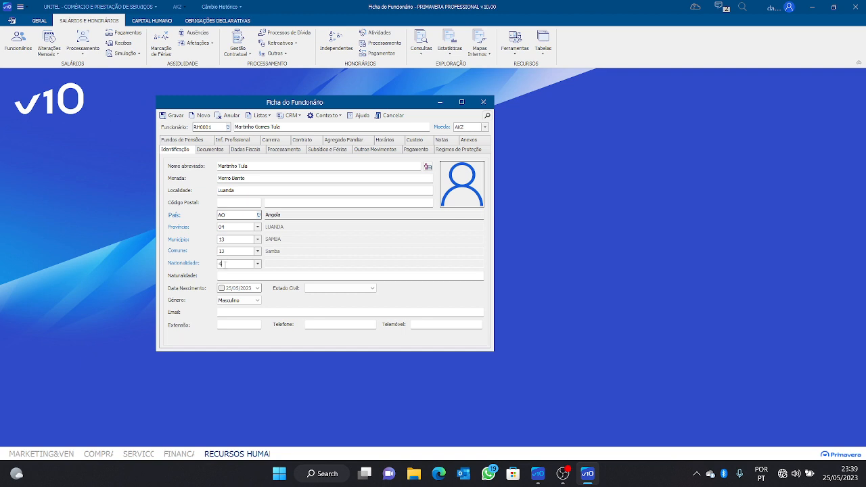
Change the employee's nationality to AO Angolano
key(BackSpace)
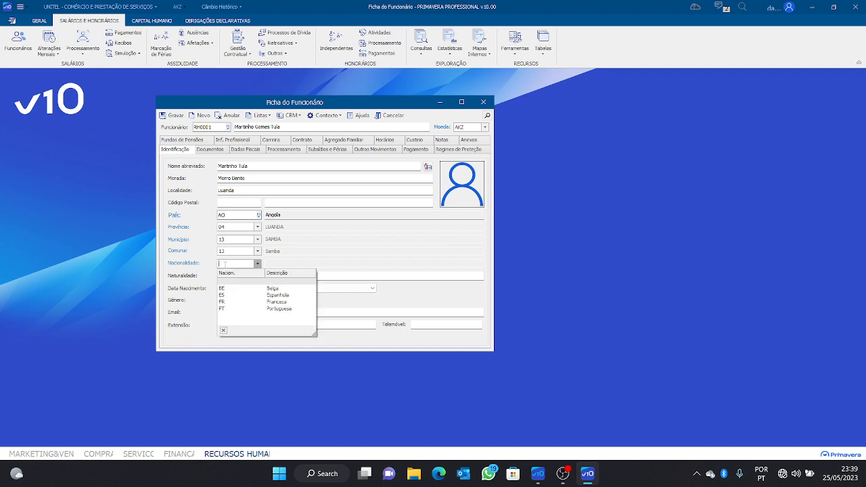
text(ao)
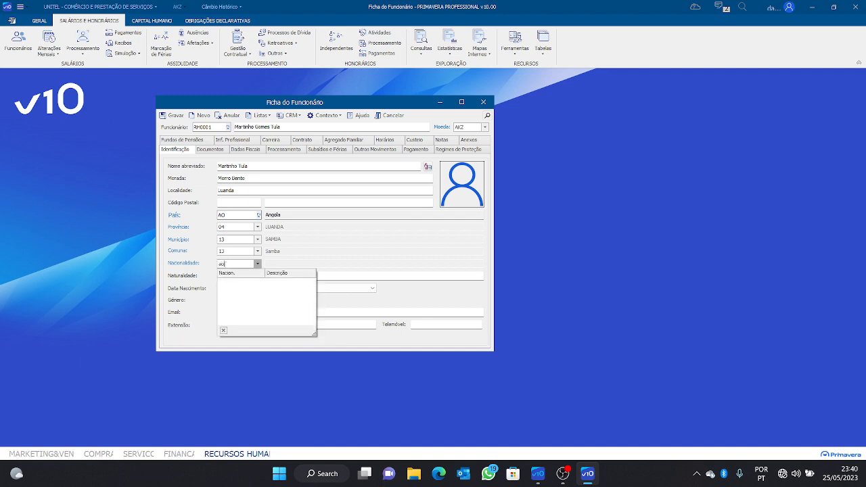
click(336, 276)
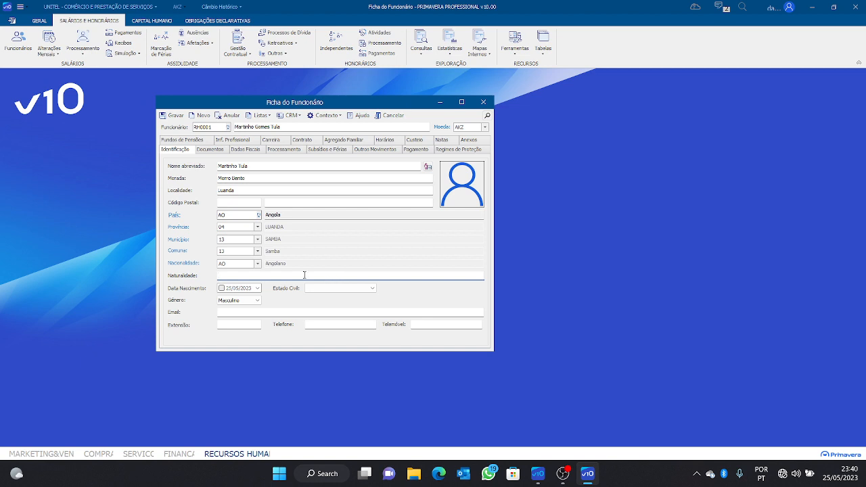
click(257, 264)
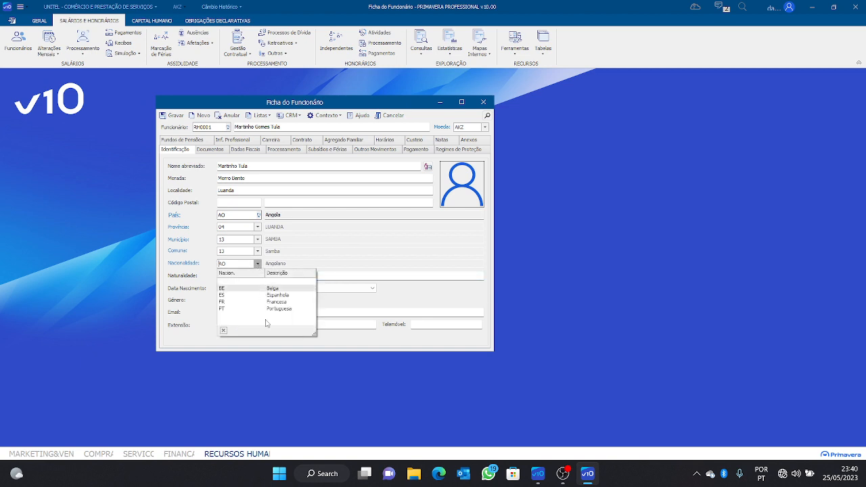
click(321, 273)
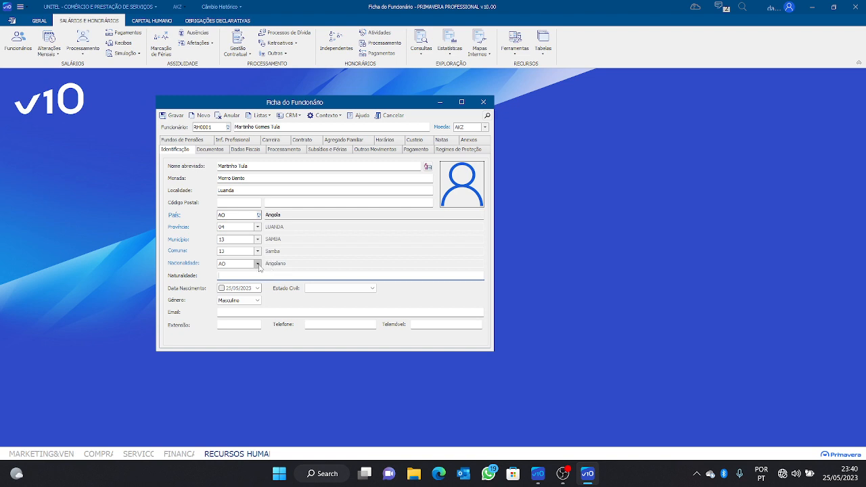
click(258, 264)
click(331, 276)
Enter birthplace Cabinda and enable the birth date, setting day 07
text(Cabinda)
click(221, 288)
click(230, 289)
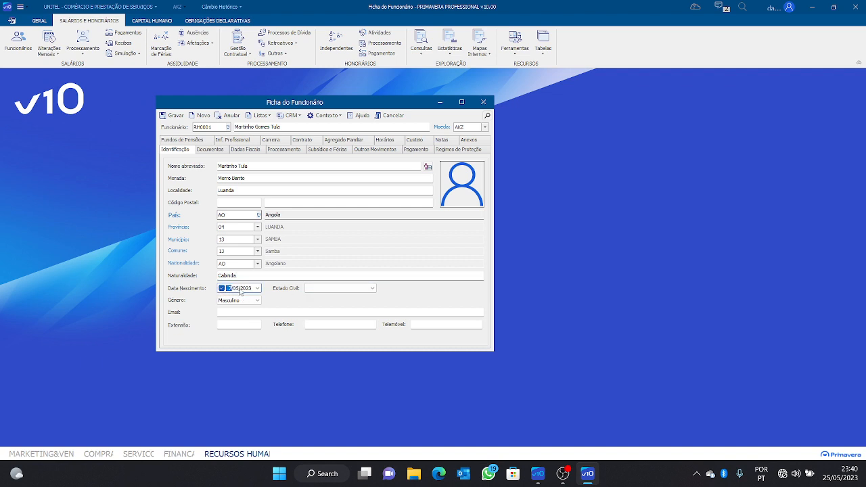
text(07)
click(247, 288)
Complete birth year 1996 and set marital status to Casado
text(1996)
key(Tab)
click(349, 289)
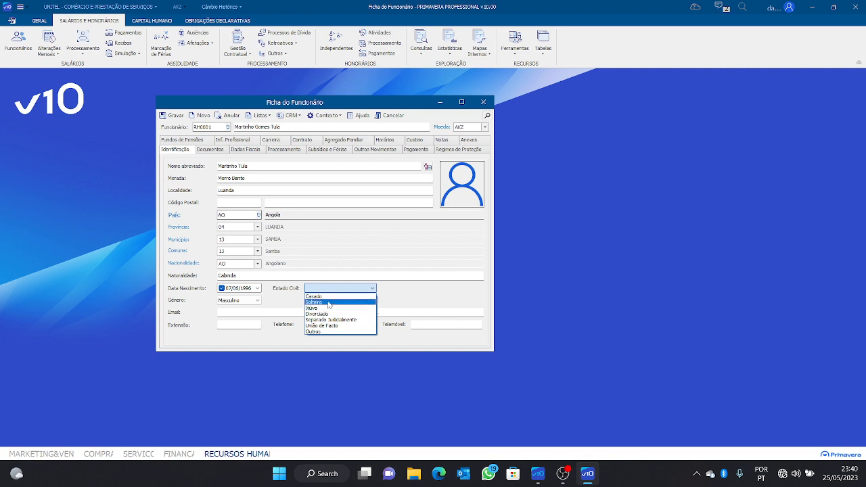
click(334, 298)
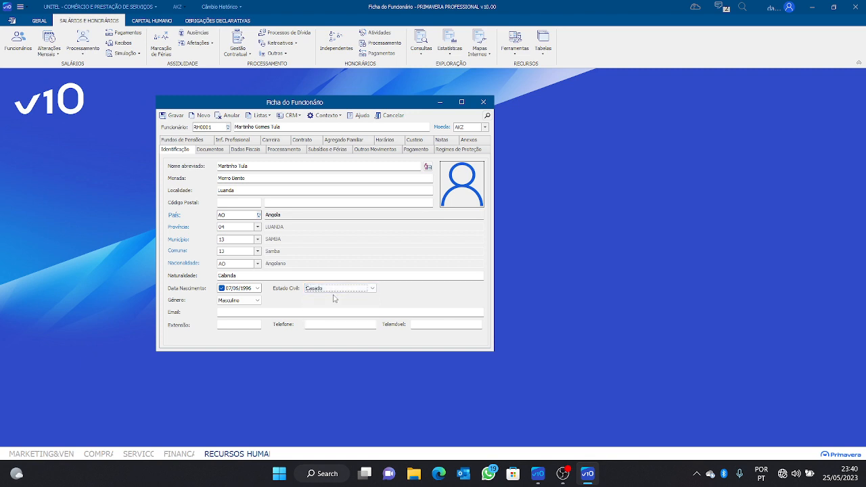
Fill in the employee's e-mail, extension 5, phone and mobile numbers, then go to Documentos
click(258, 312)
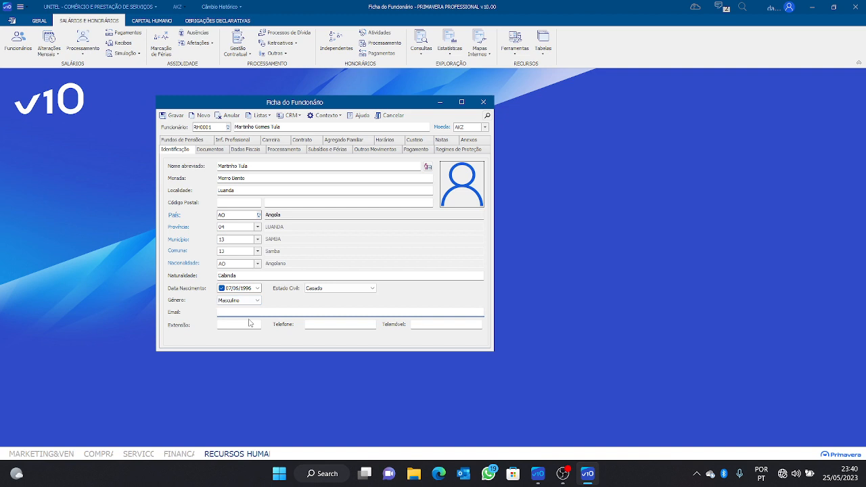
click(241, 325)
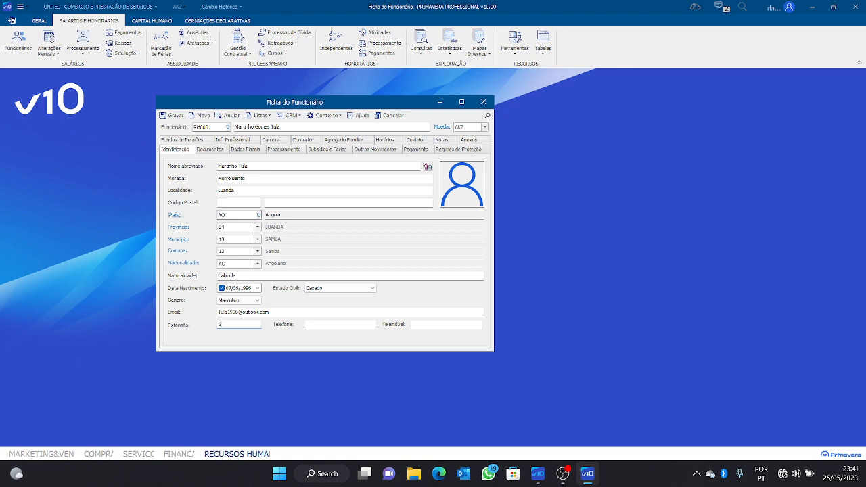
click(364, 325)
click(439, 325)
click(207, 151)
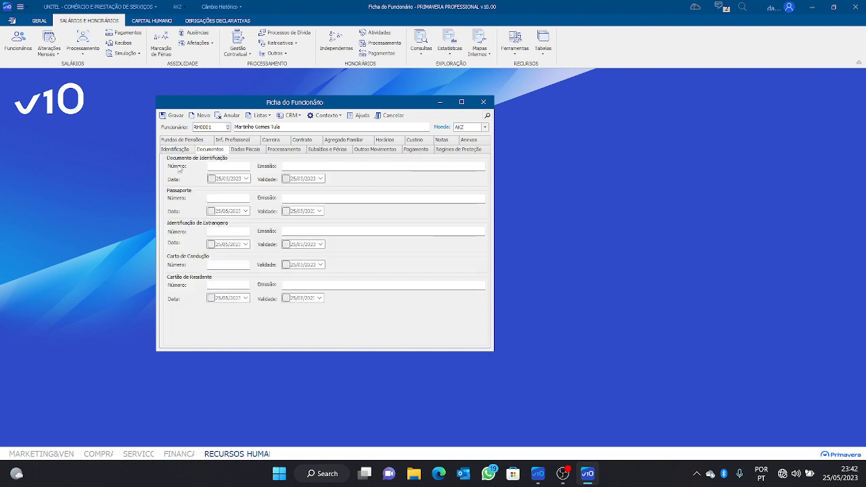
Enter the identity document number and issuing place Gamek
click(223, 166)
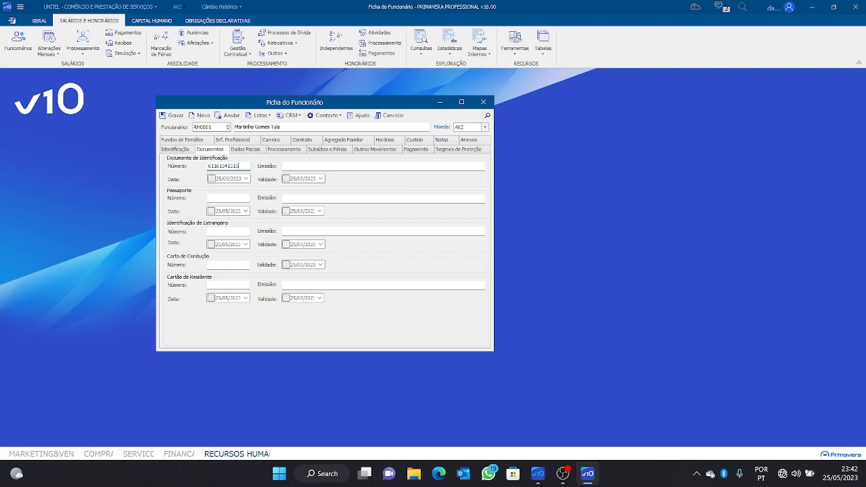
click(298, 166)
text(Gamek)
Set the document's issue date 25/05/2018 and validity 25/05/2025
click(210, 178)
click(234, 179)
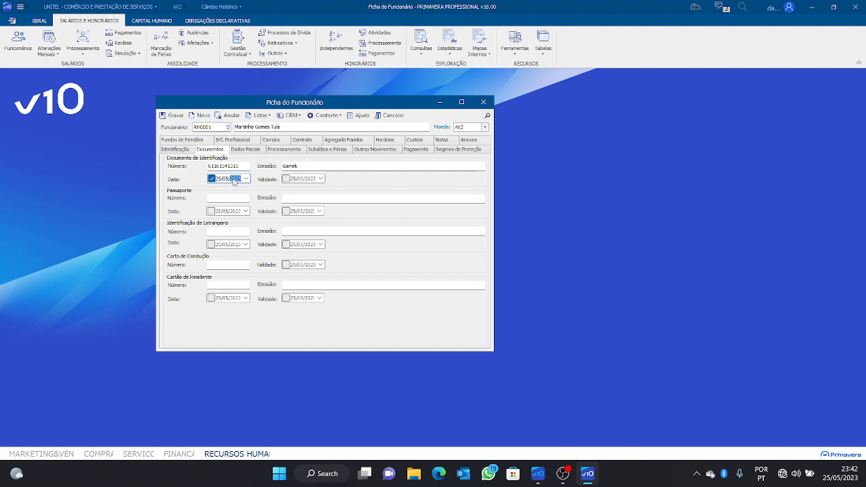
text(2018)
click(312, 180)
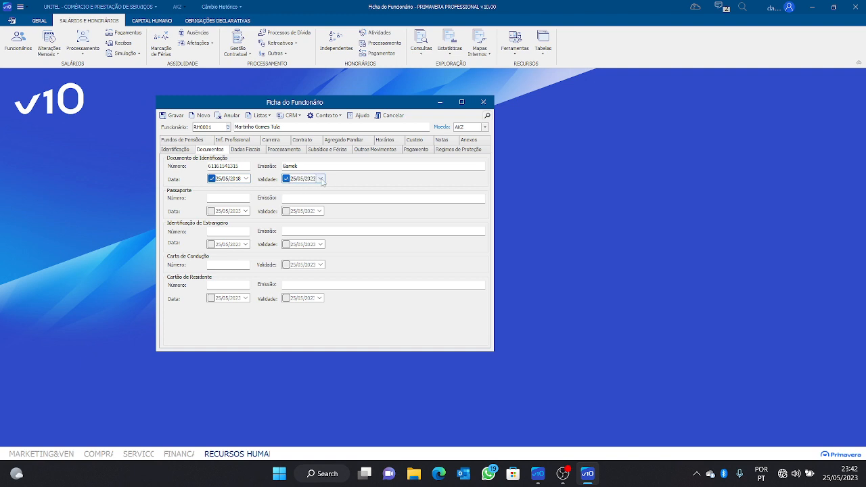
click(310, 180)
text(2025)
click(228, 265)
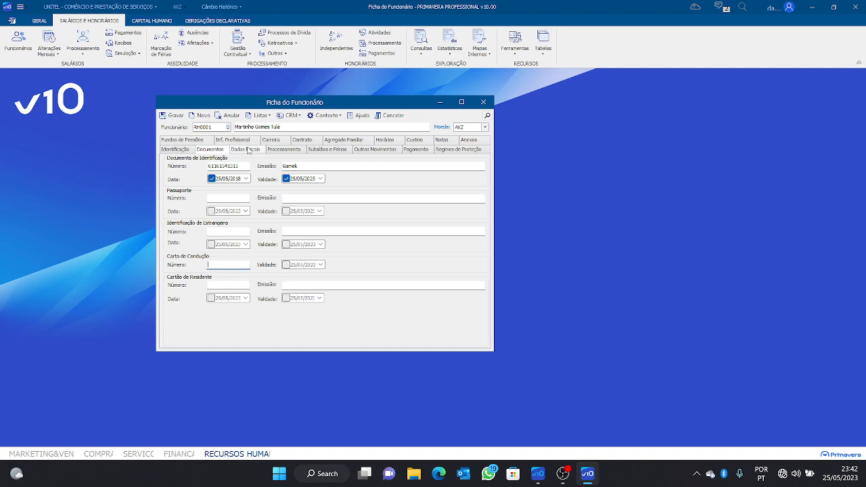
On Dados Fiscais, enter tax office code 123 and open the Serviço de Finanças record
click(247, 150)
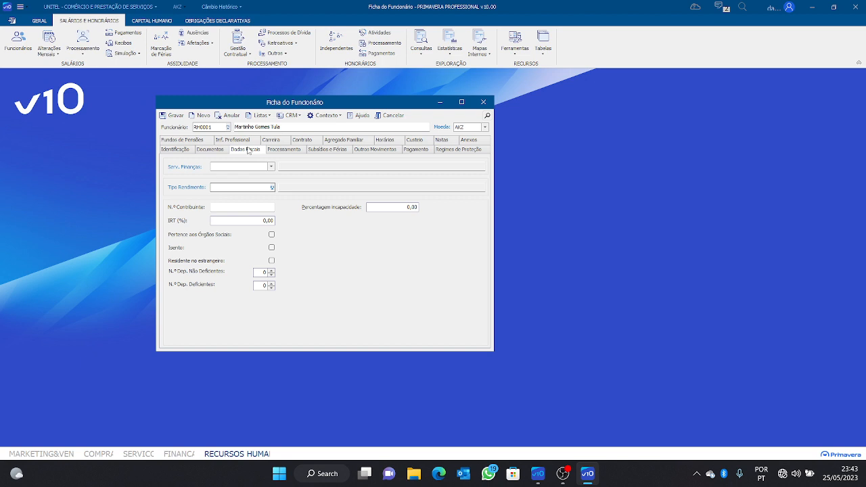
click(270, 167)
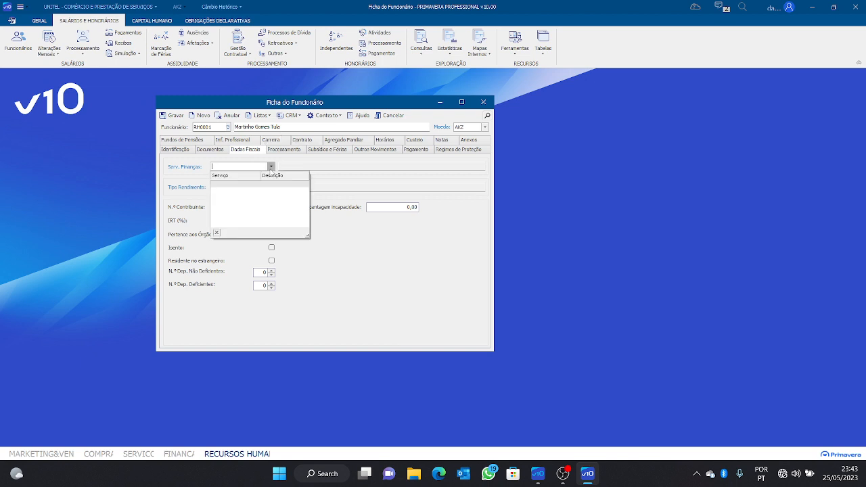
click(286, 181)
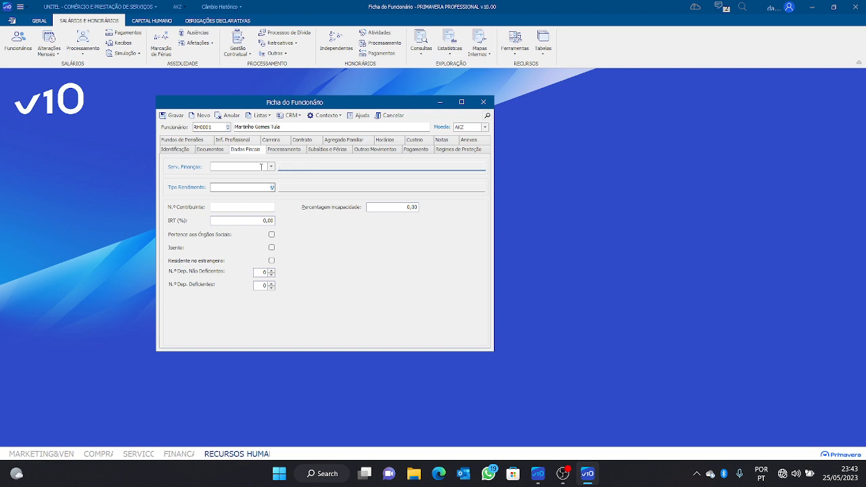
click(188, 167)
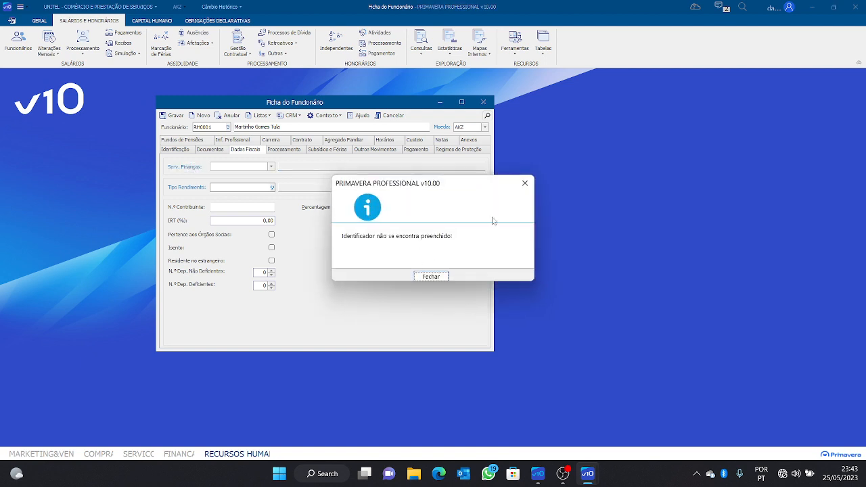
click(525, 184)
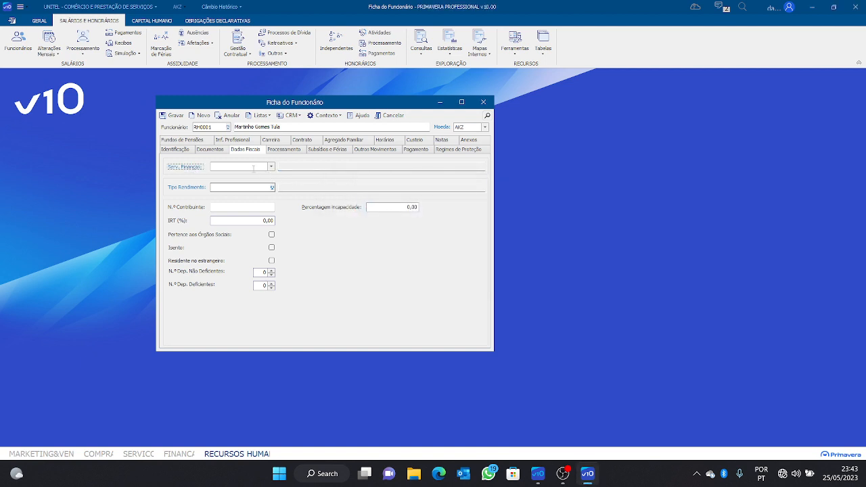
key(shift+Tab)
text(123)
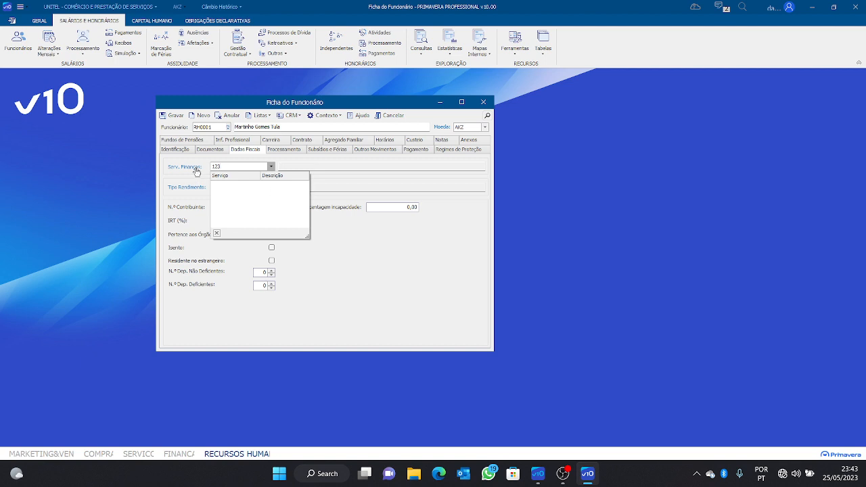
click(192, 167)
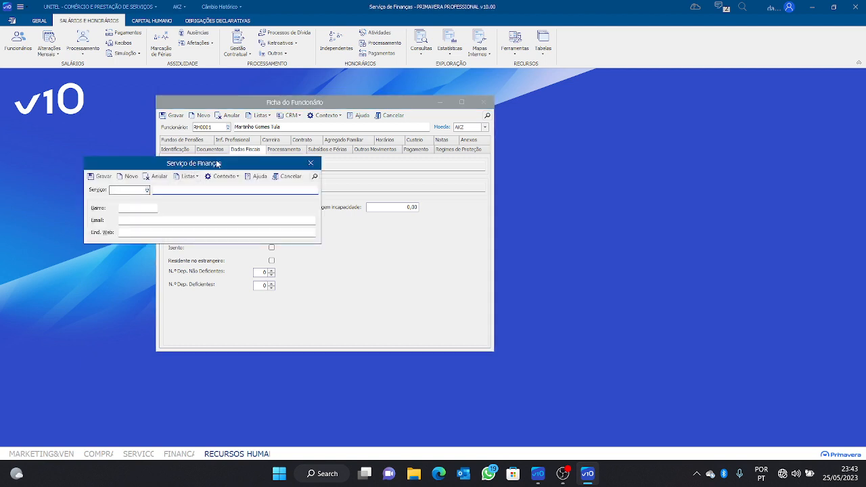
Create tax office 001 '1º Repartição Fiscal da Gamek', save it and close the window
drag(220, 165, 604, 169)
click(519, 195)
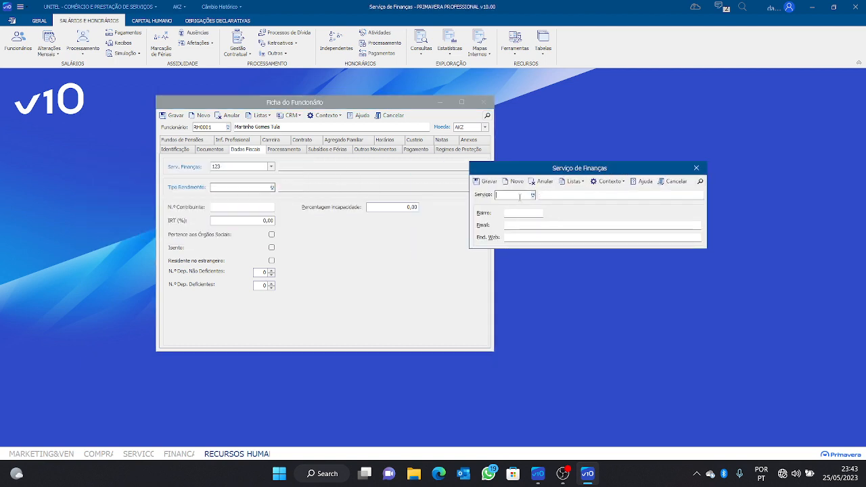
text(001)
click(576, 193)
text(1º Res)
text(artição da Gamek)
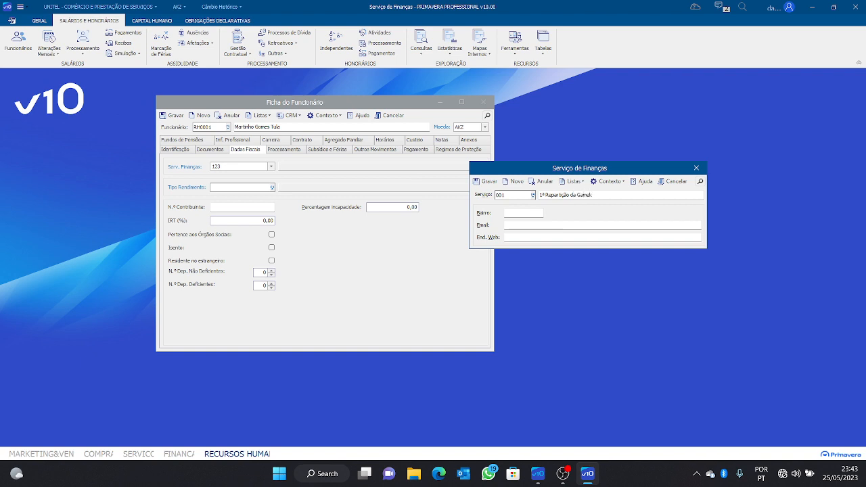
click(570, 194)
text(Fi scal)
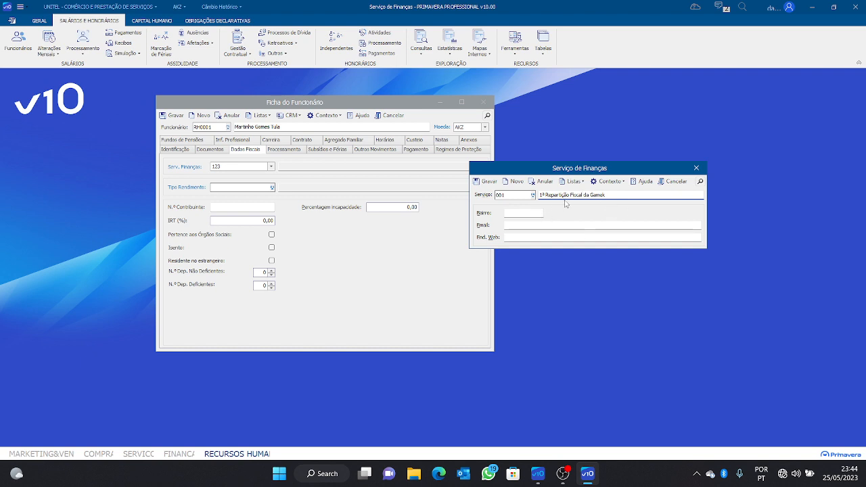
click(487, 182)
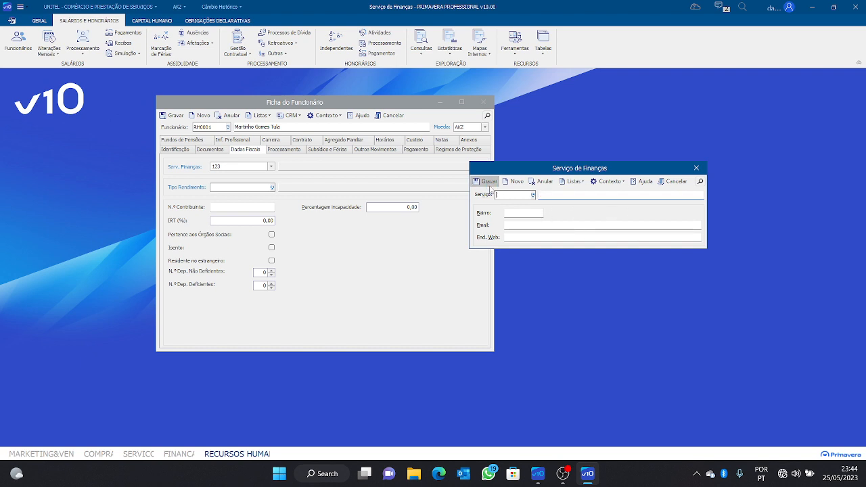
click(700, 169)
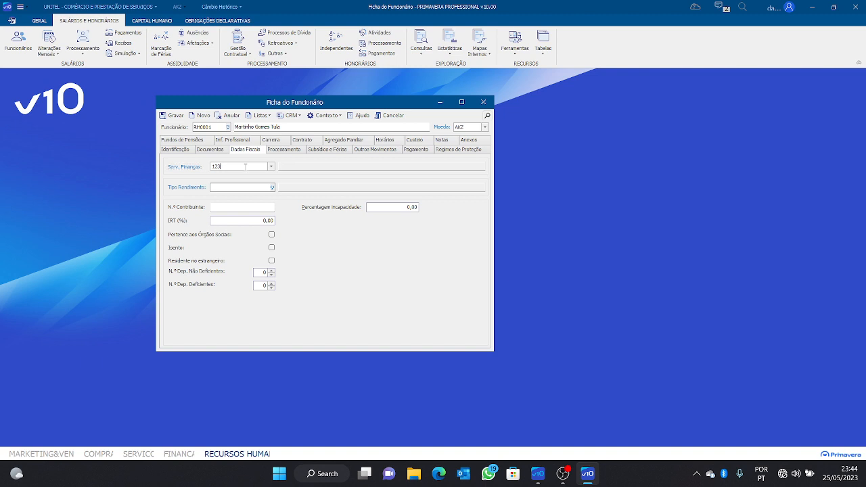
Replace the employee's tax office code with 001 and confirm it
key(BackSpace)
key(BackSpace)
key(BackSpace)
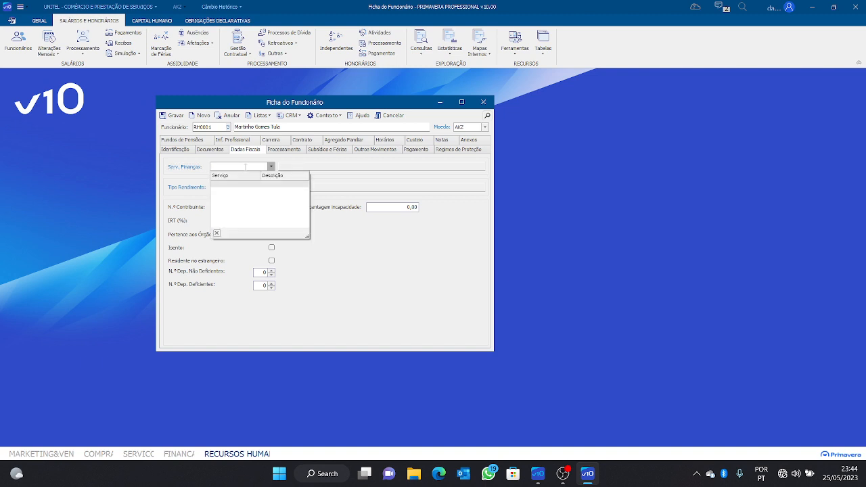
text(001)
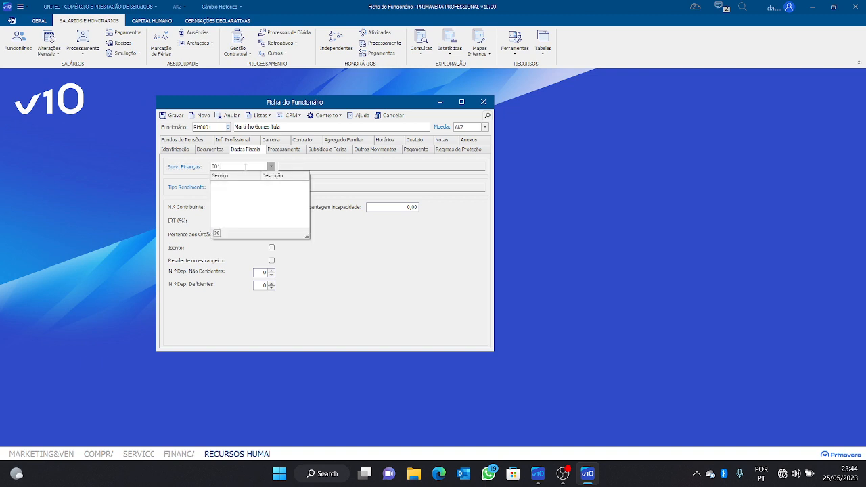
key(Tab)
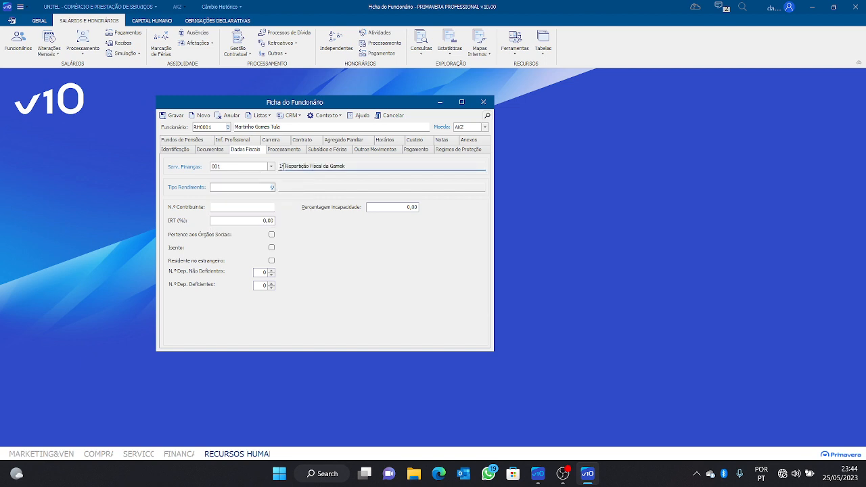
click(235, 188)
Open the Tipos Rendimento list with F4 and arrange it beside the employee record
key(F4)
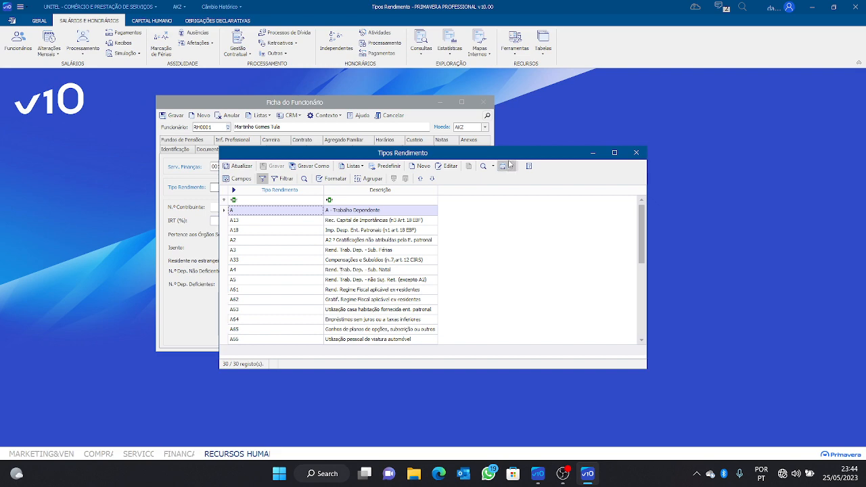
drag(504, 155, 686, 99)
drag(375, 104, 229, 101)
drag(483, 102, 434, 104)
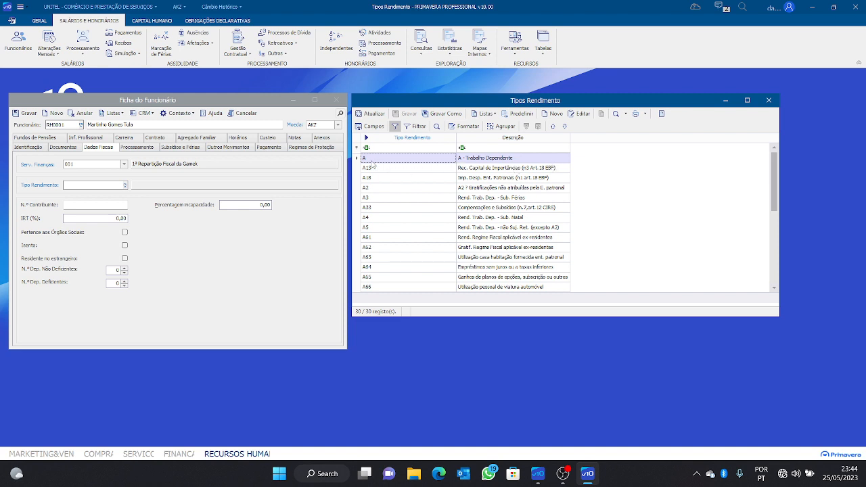
Set income type A - Trabalho Dependente and enter the employee's taxpayer number
click(767, 101)
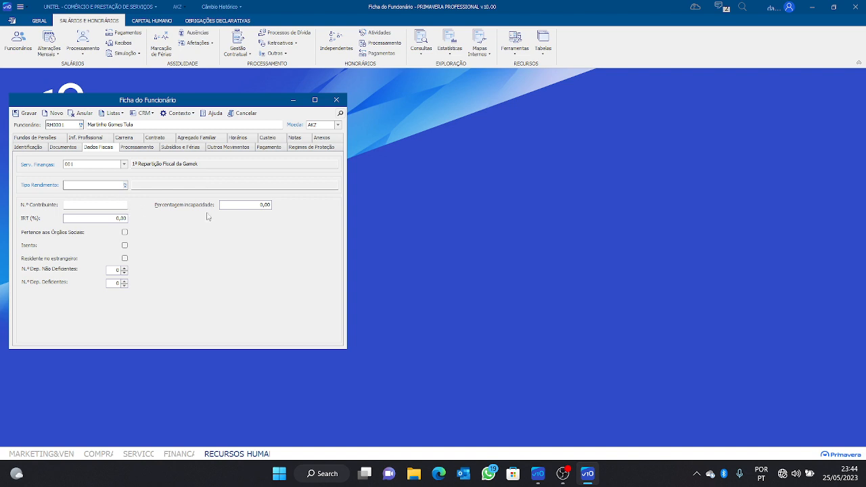
text(A)
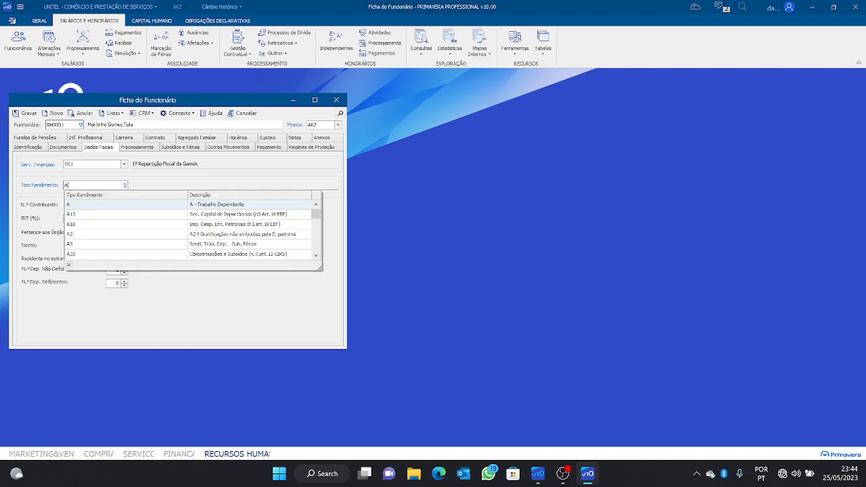
key(Escape)
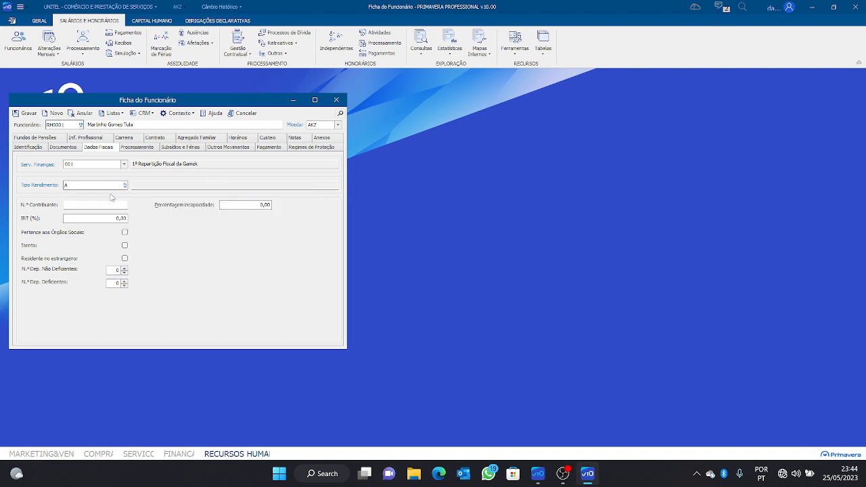
click(154, 186)
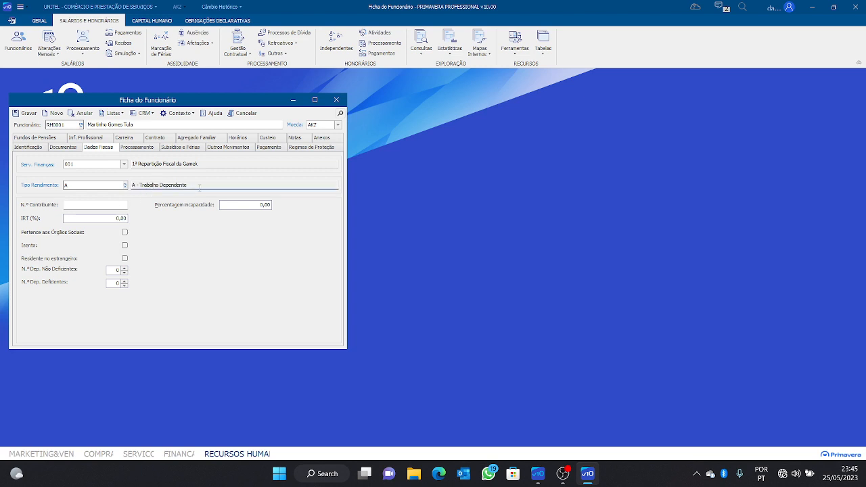
click(108, 205)
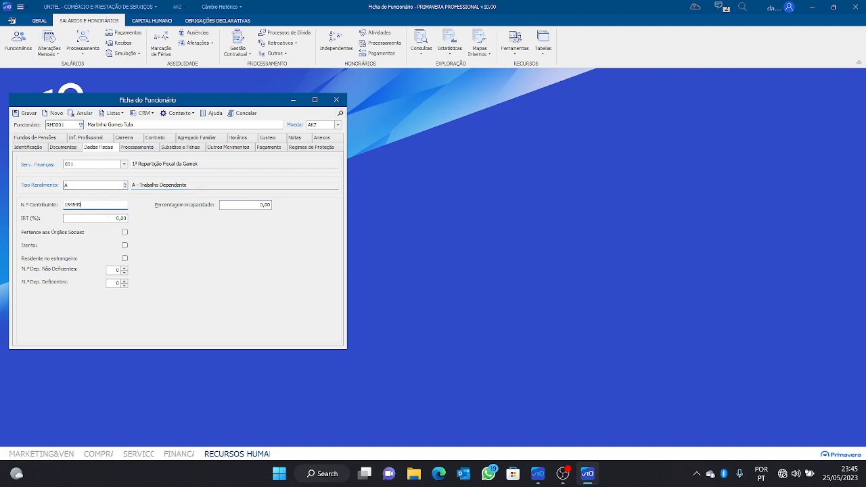
click(103, 218)
Reset the IRT rate to 0,00, leaving Residente no estrangeiro unticked
key(BackSpace)
click(124, 259)
click(125, 259)
click(240, 205)
On the Processamento page, set the labour regulation instrument to 001 and the period to Mensal
click(146, 147)
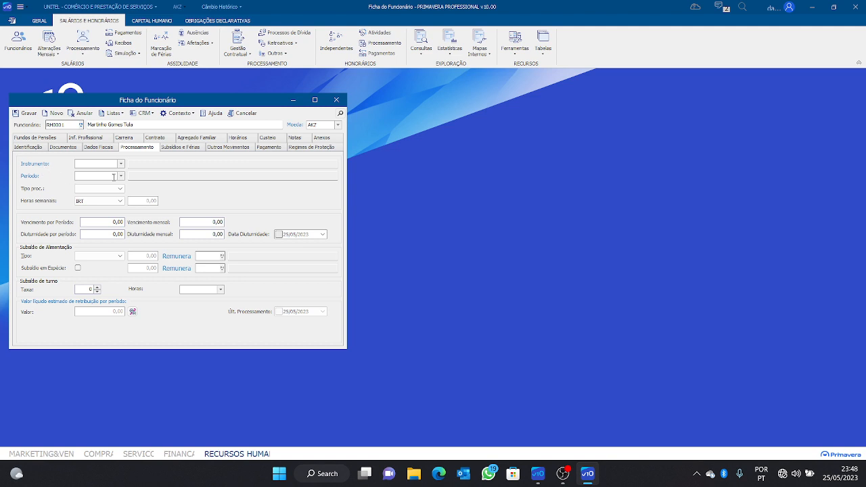
click(121, 163)
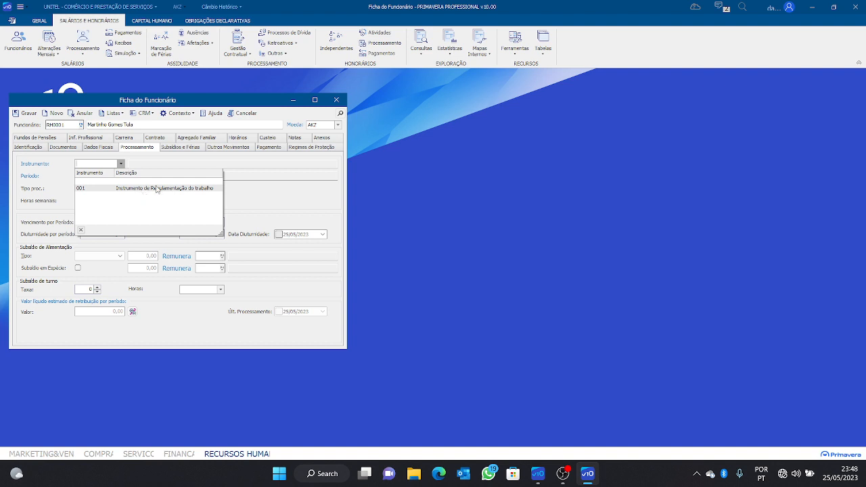
click(158, 189)
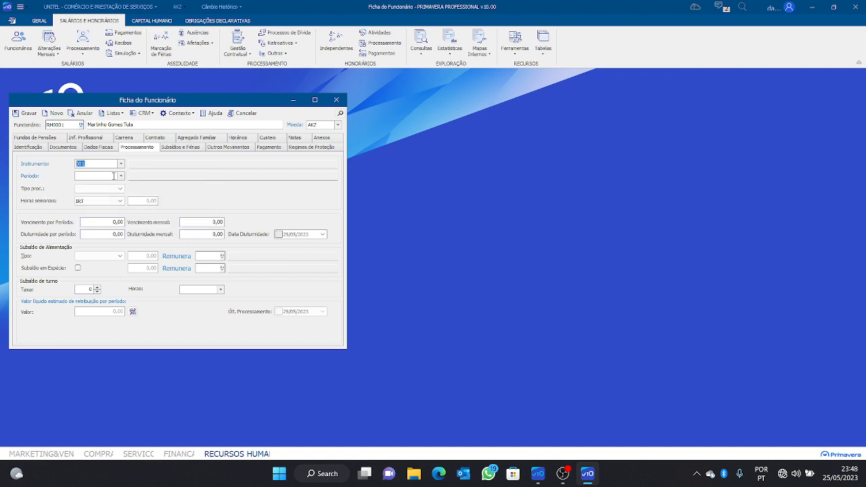
click(120, 176)
click(125, 201)
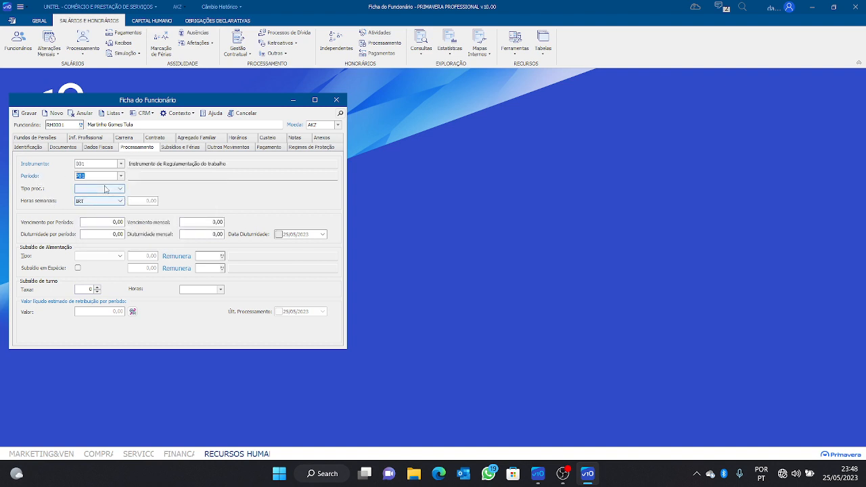
click(121, 188)
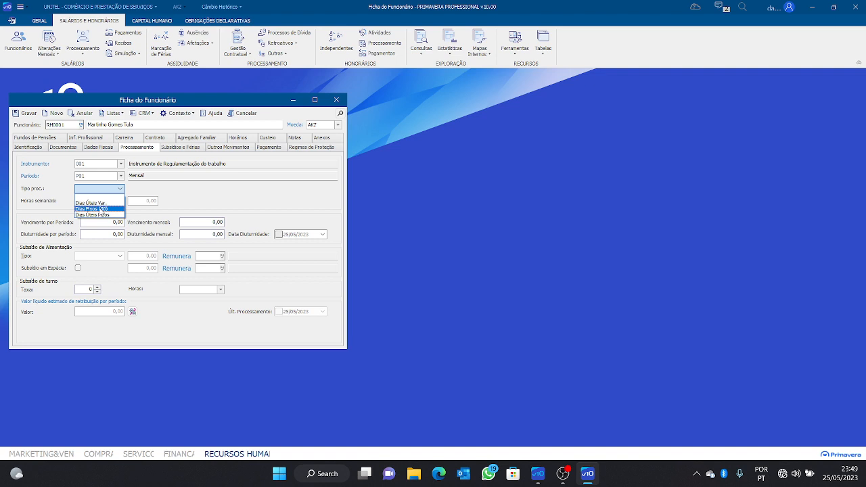
Choose Dias Úteis Var. as processing type; after trying employee-based 12-hour weeks, keep weekly hours on IRT
click(104, 204)
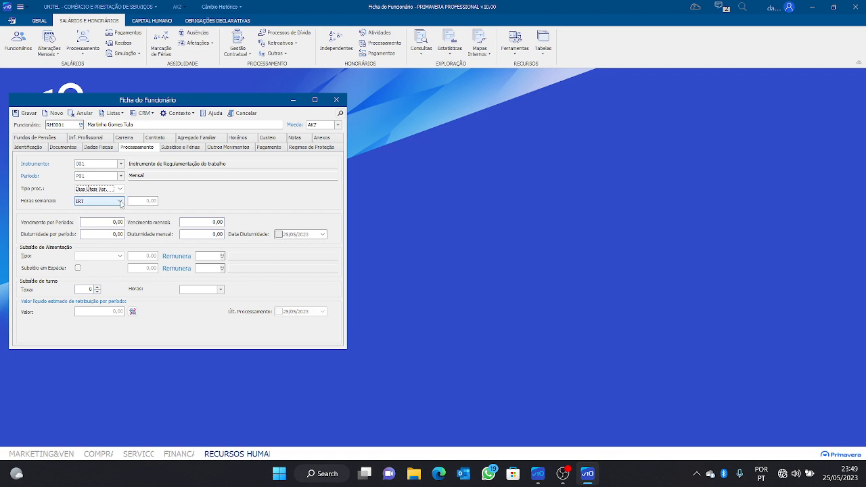
click(121, 202)
click(105, 216)
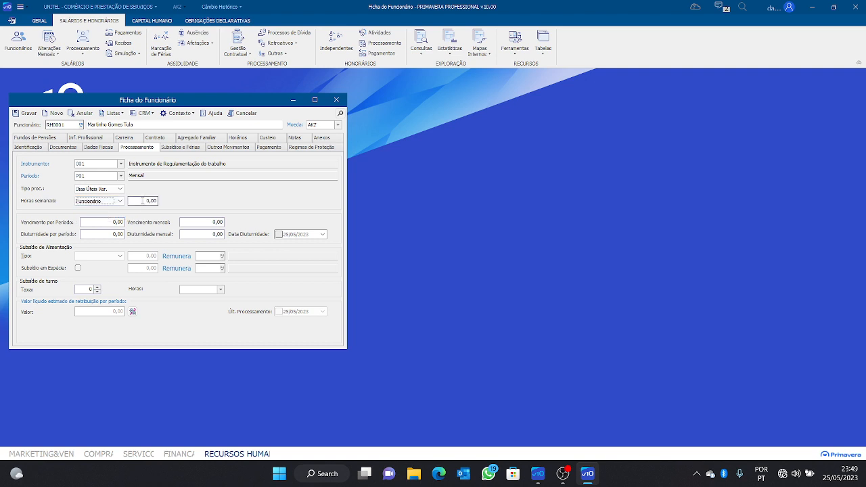
text(12)
key(Delete)
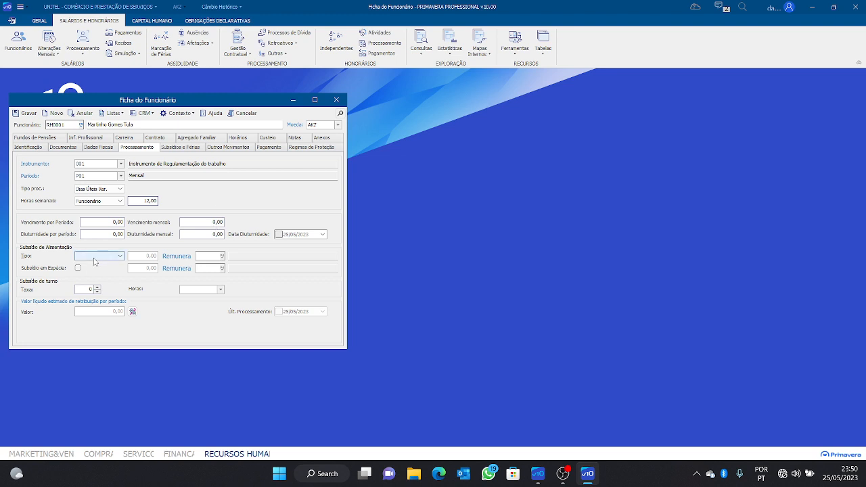
text(0)
click(118, 202)
click(108, 209)
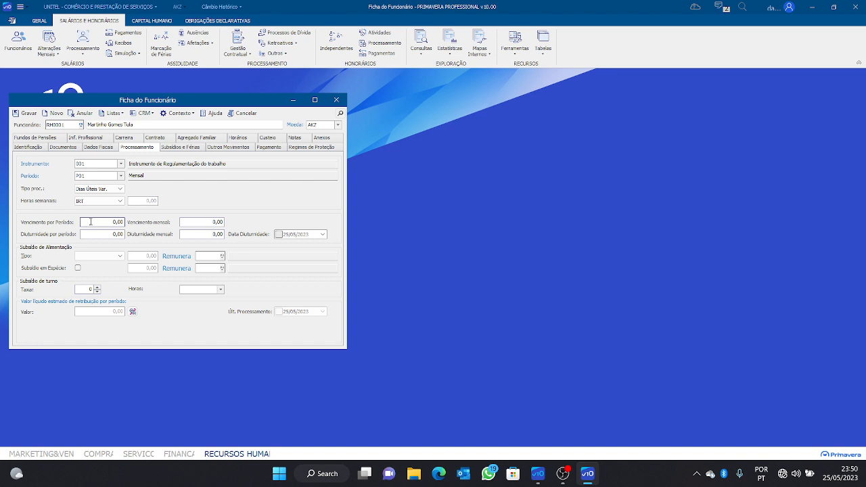
Enter the salary per period and the monthly salary as 200 000
text(100 000)
click(205, 222)
text(200000)
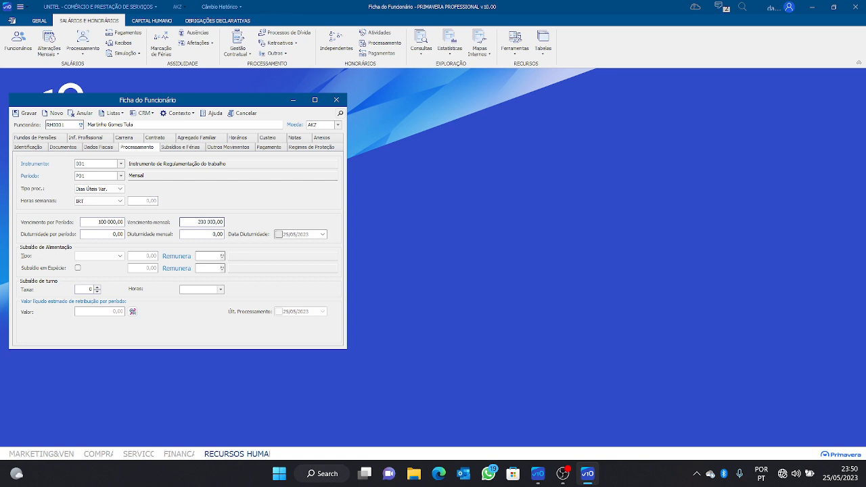
click(103, 222)
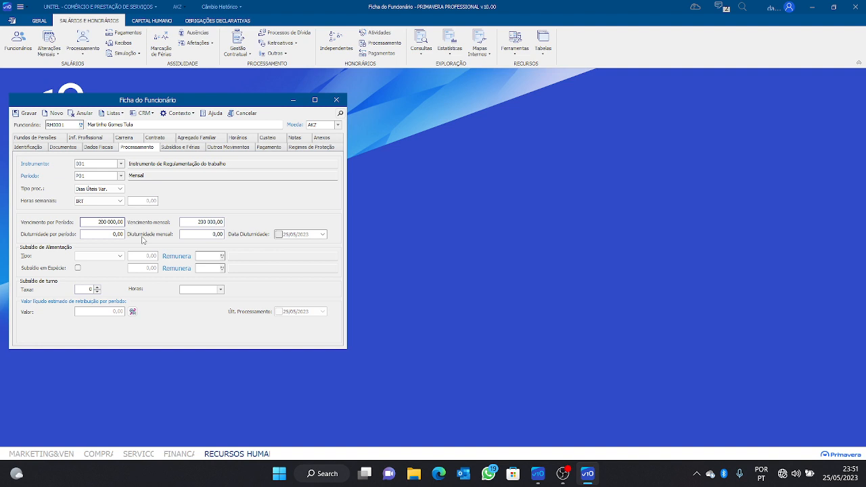
Tick the Data Diuturnidade checkbox, then untick it again
click(115, 238)
click(278, 234)
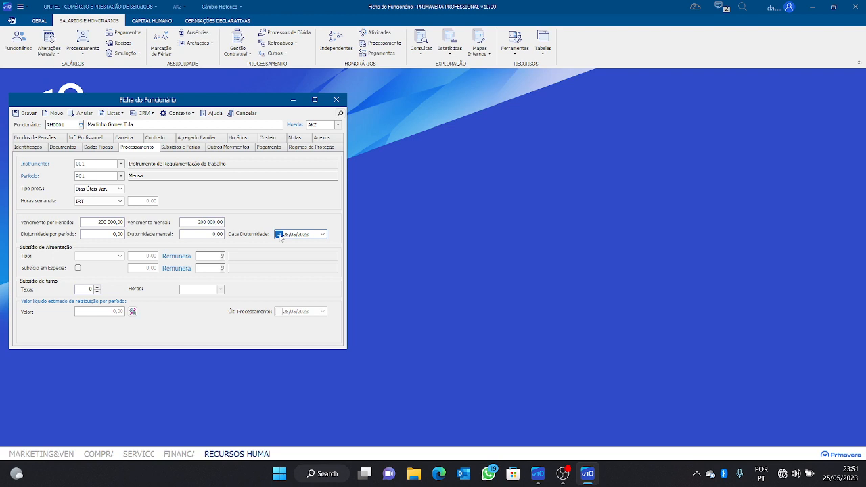
click(278, 235)
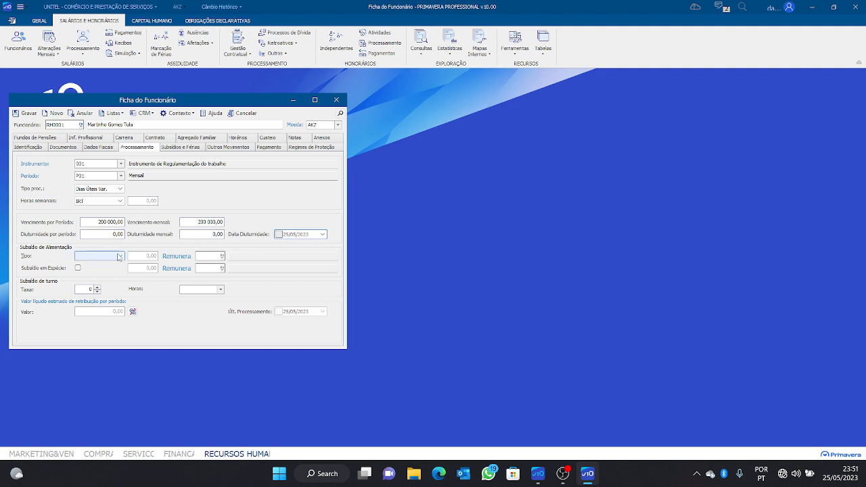
Set the meal subsidy type to Dias Processados with an amount of 5000
click(119, 257)
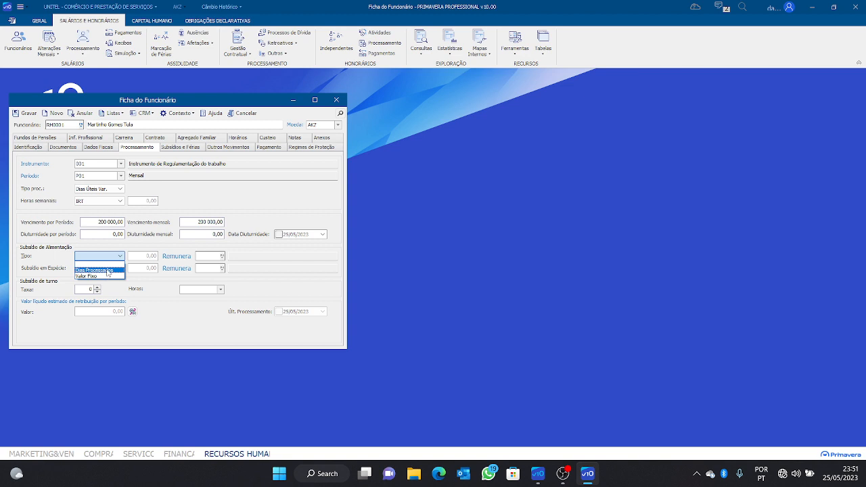
click(94, 269)
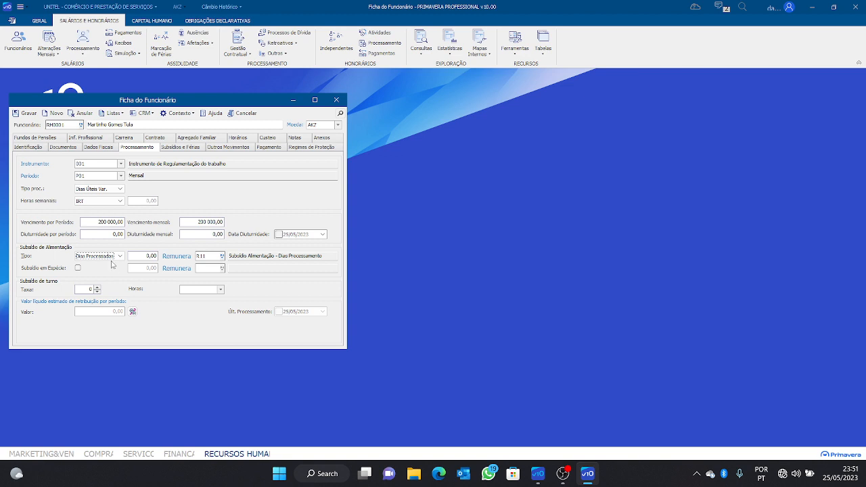
click(113, 257)
click(106, 273)
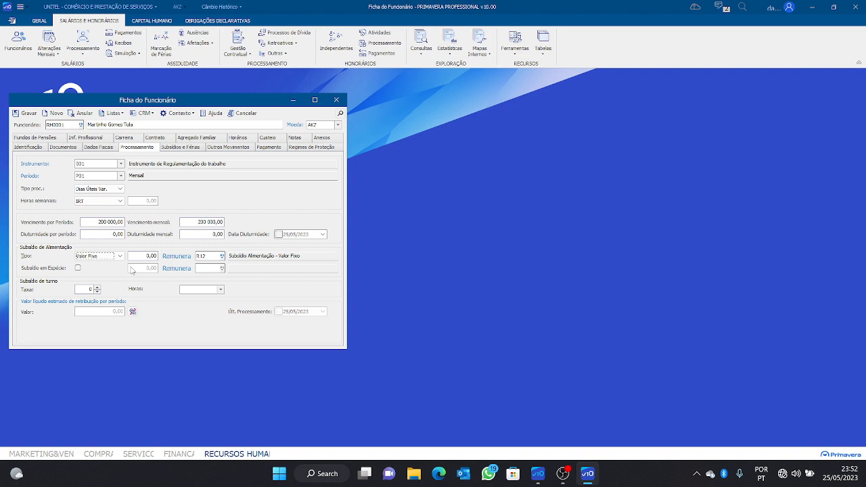
click(115, 256)
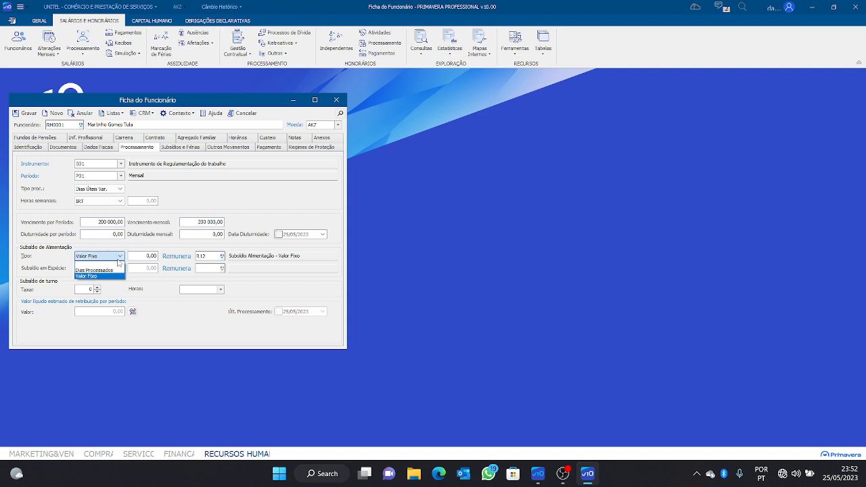
click(105, 273)
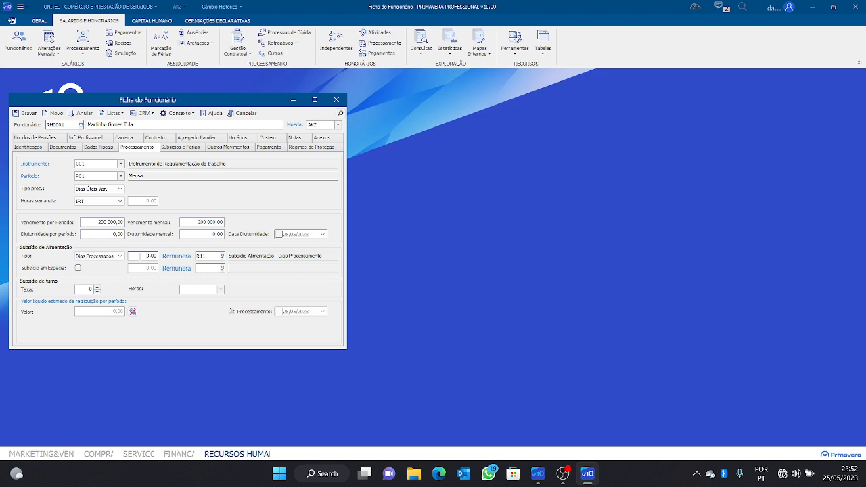
click(140, 256)
text(5000)
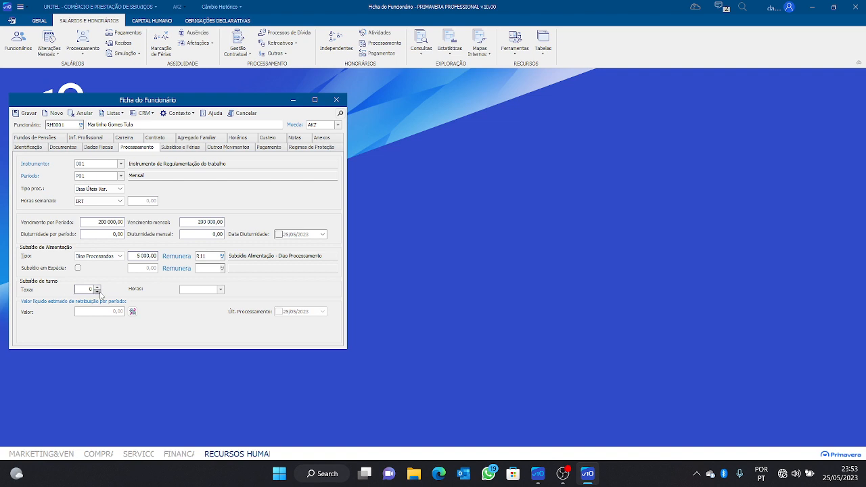
Raise the shift subsidy Taxa to 3 and clear the shift Horas selection
click(97, 287)
click(98, 287)
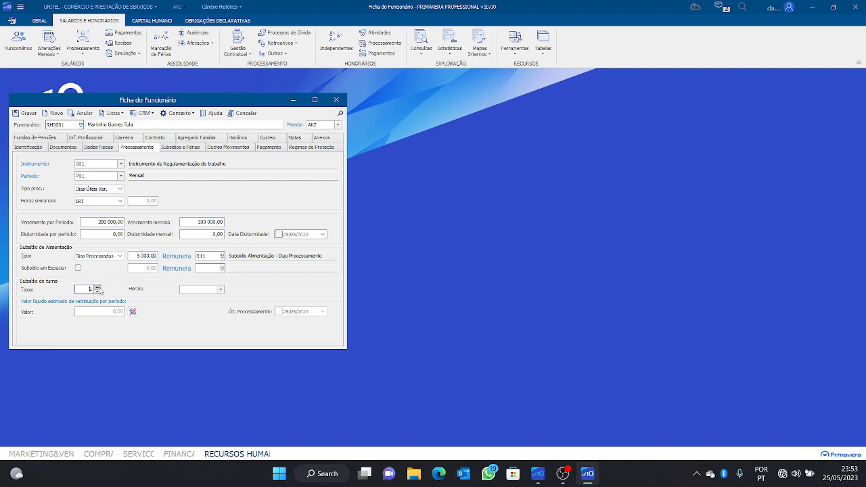
click(221, 289)
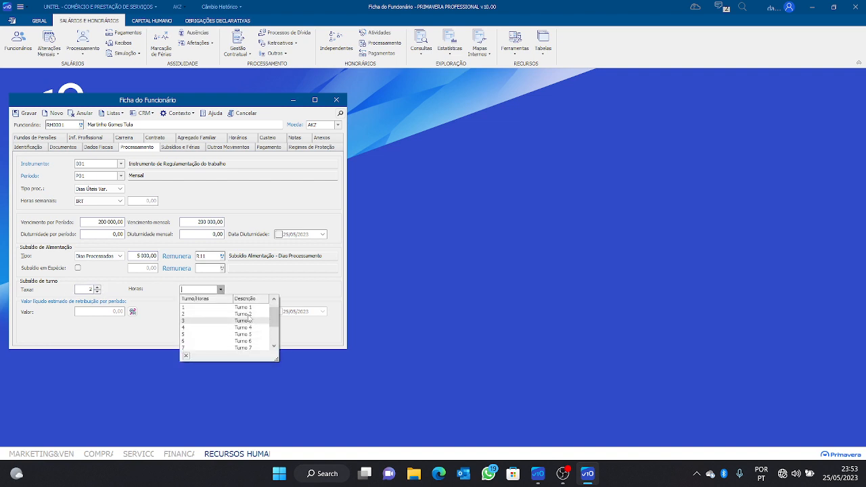
click(244, 327)
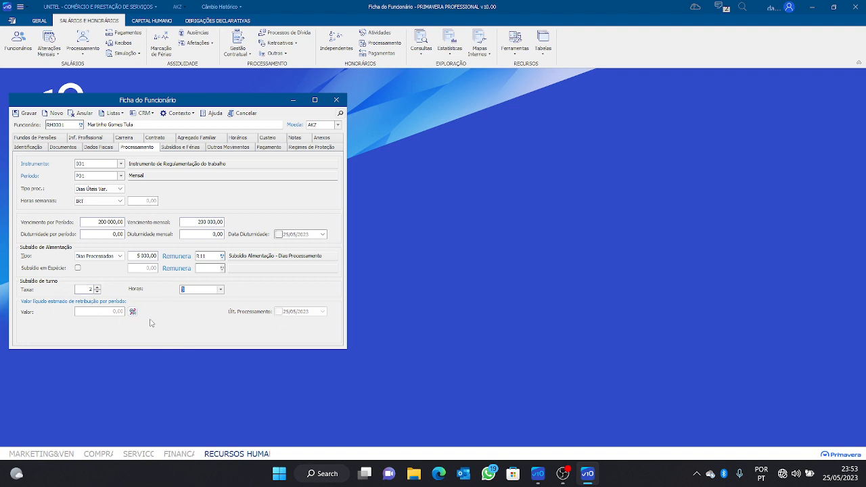
click(97, 287)
click(220, 290)
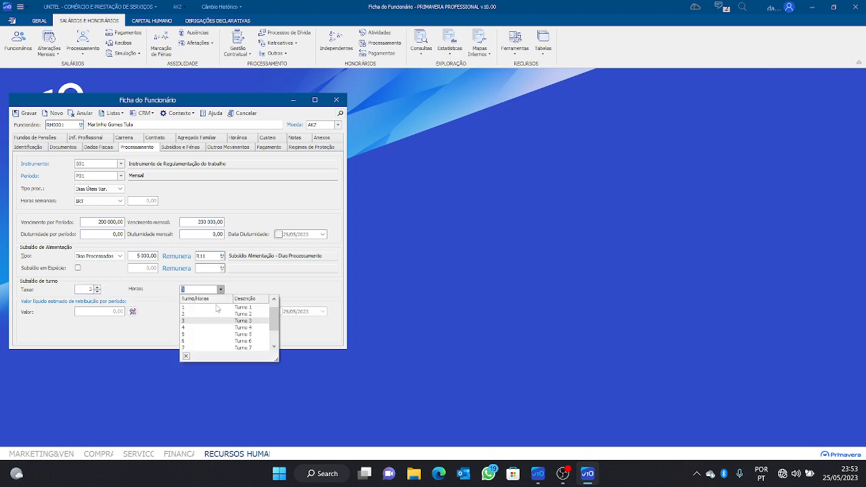
click(224, 306)
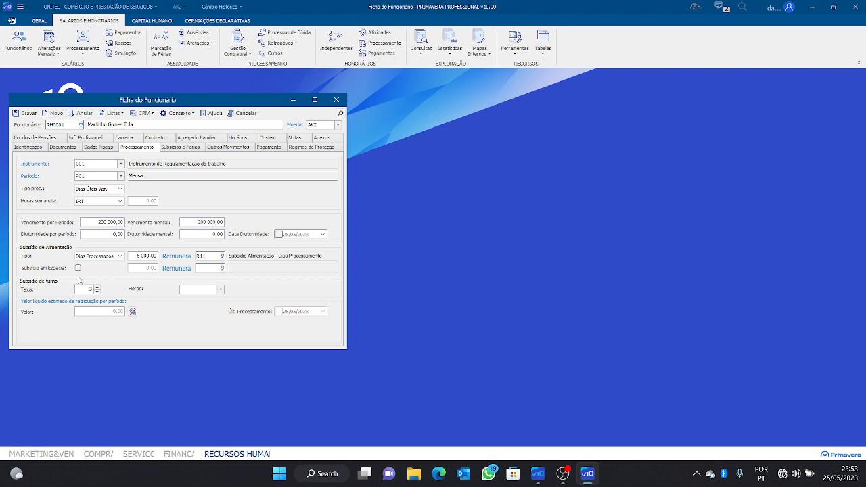
Bring the Taxa back to 3 with empty Horas, then show Subsídios e Férias
click(97, 291)
click(97, 292)
click(96, 292)
click(97, 292)
click(97, 293)
click(181, 150)
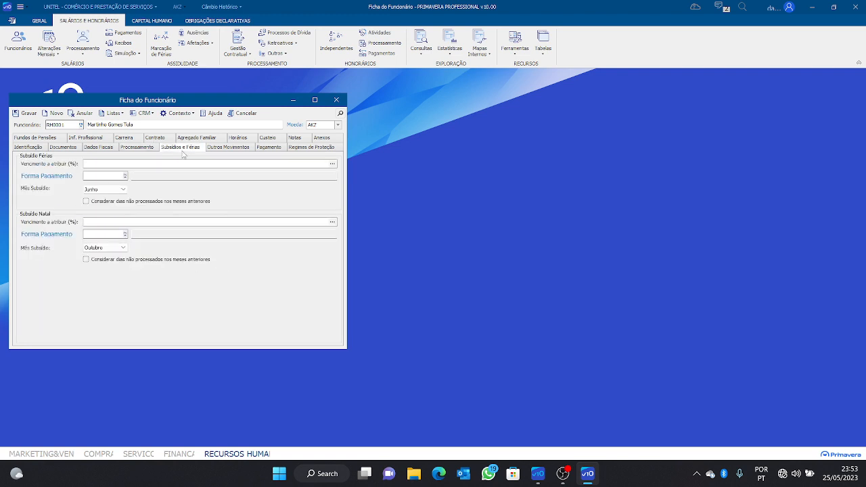
Enter 50 as the holiday subsidy's Vencimento a atribuir (%)
click(169, 164)
text(50)
Review the subsidy payment forms Duodécimos, Proporcional Dias Férias and Tranche Completa-Mês Subsídio
click(124, 177)
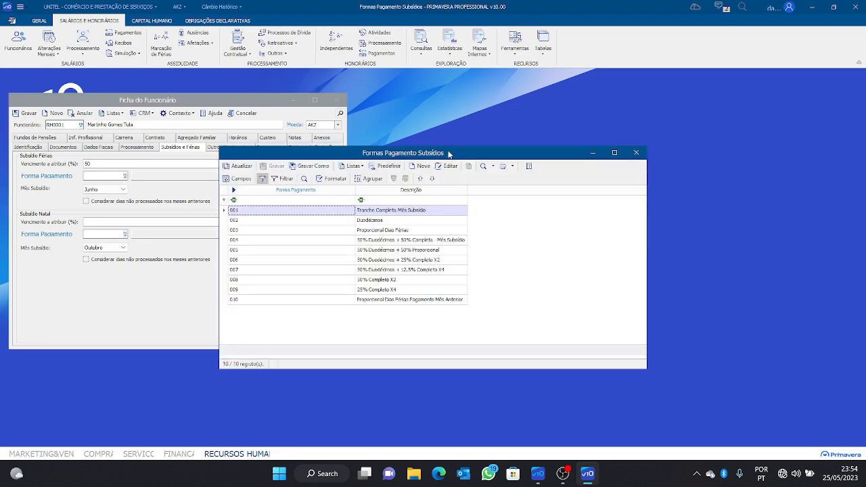
drag(450, 155, 583, 99)
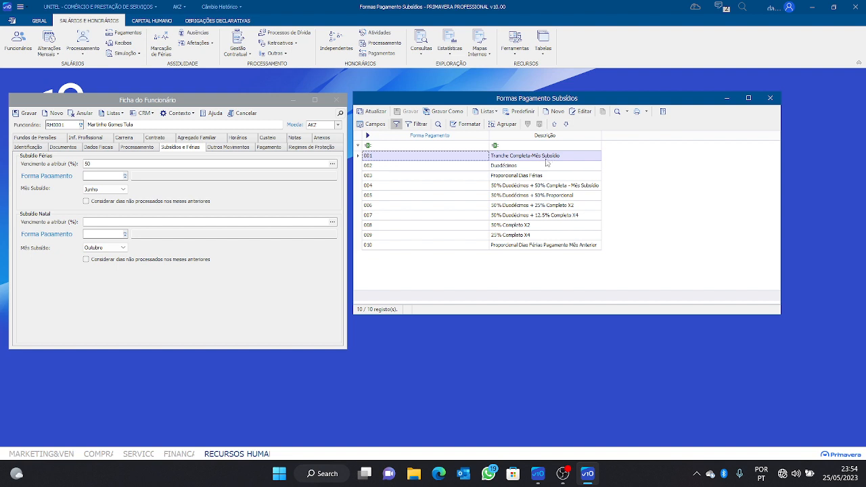
click(527, 168)
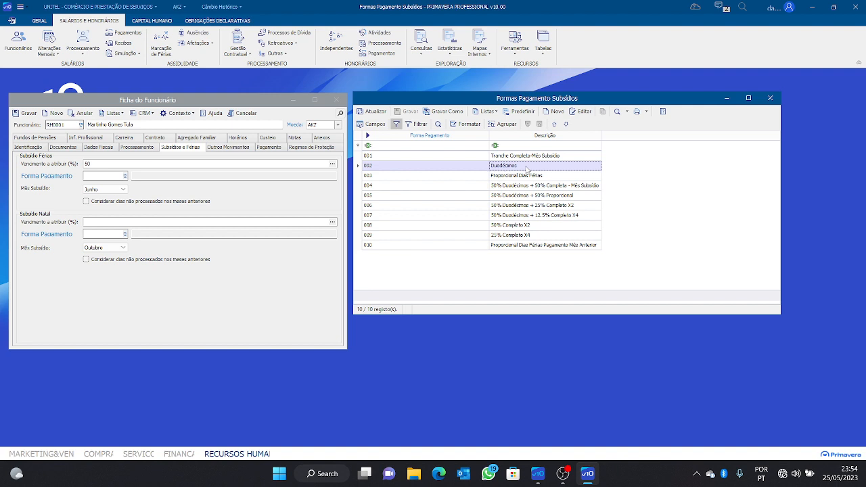
click(522, 176)
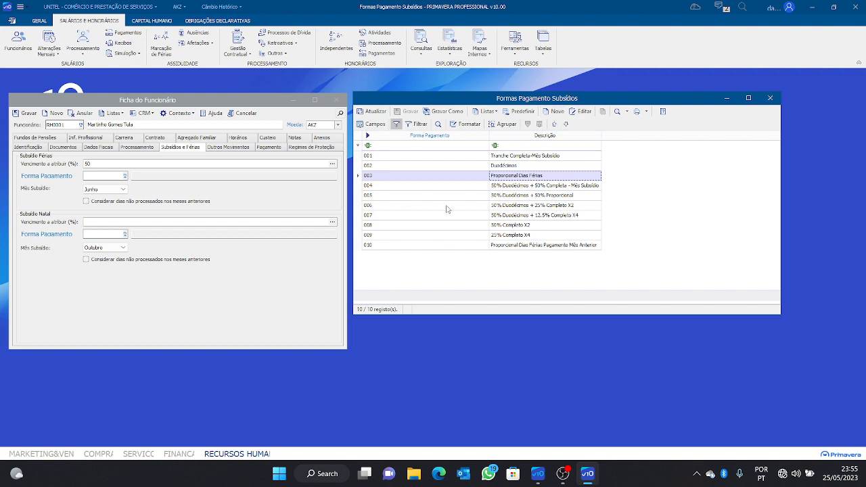
click(531, 157)
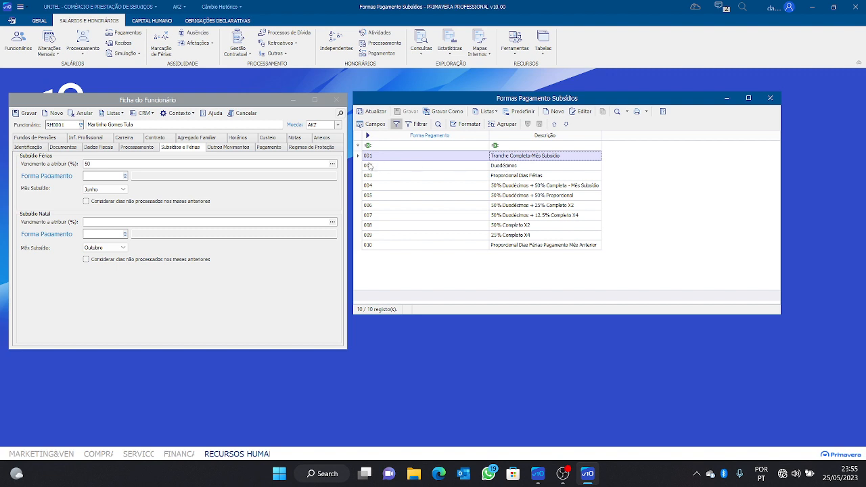
Set the holiday subsidy payment form to 001, then go to the Christmas subsidy percentage
click(98, 176)
text(001)
key(Tab)
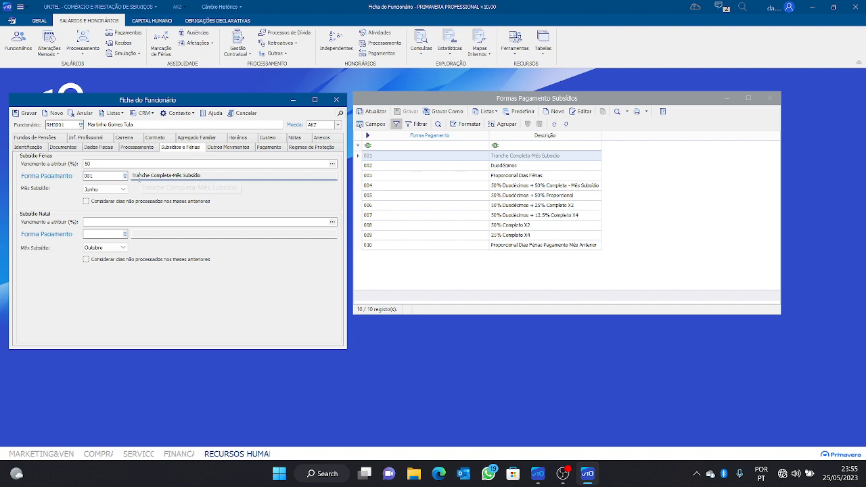
click(107, 222)
Set the Christmas subsidy payment form to 001 Tranche Completa-Mês Subsídio
click(102, 234)
text(001)
key(Tab)
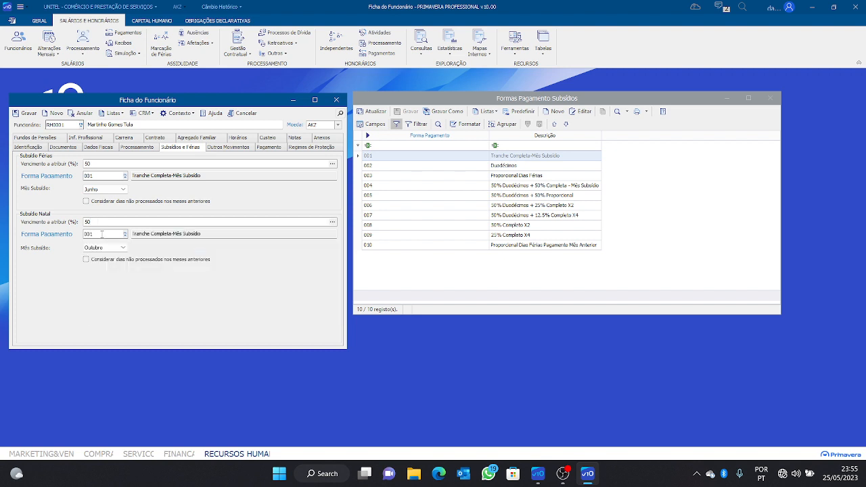
key(shift+Tab)
Show Outros Movimentos, close the Formas Pagamento Subsídios list, and re-center the Ficha window
click(249, 148)
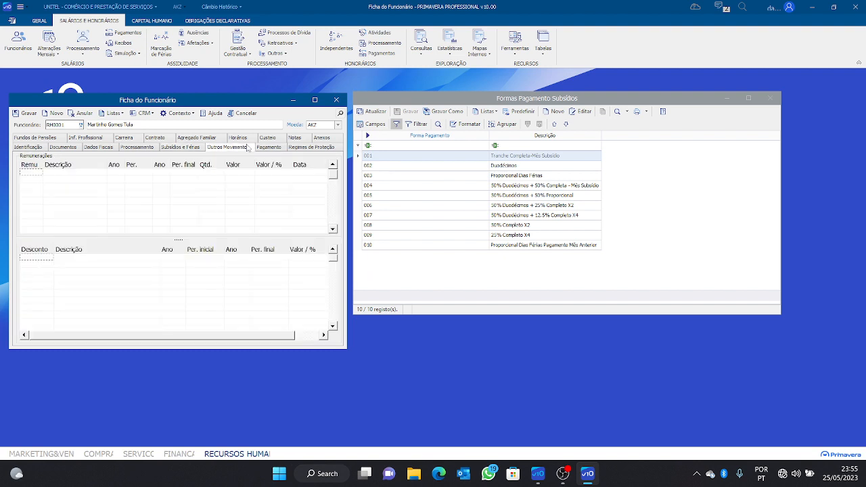
click(769, 98)
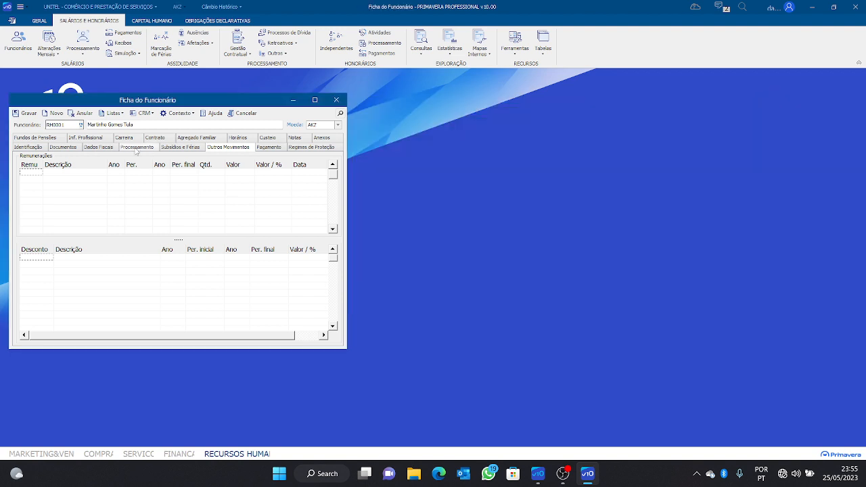
drag(187, 106, 381, 104)
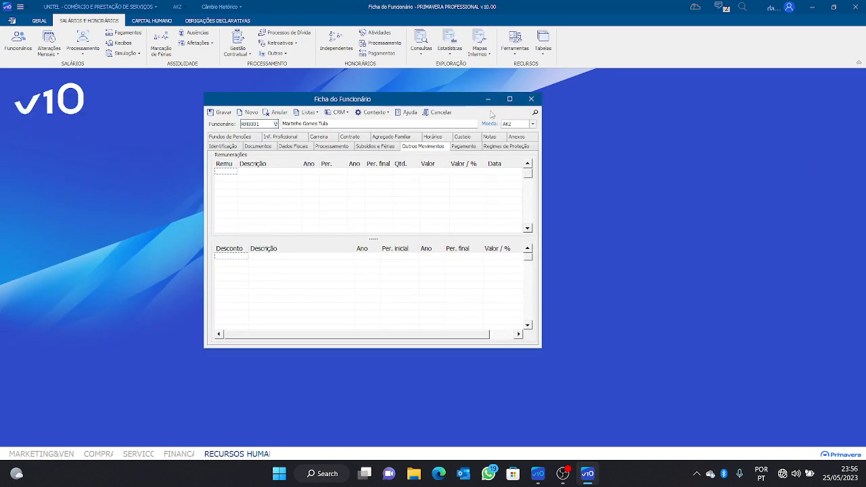
click(510, 99)
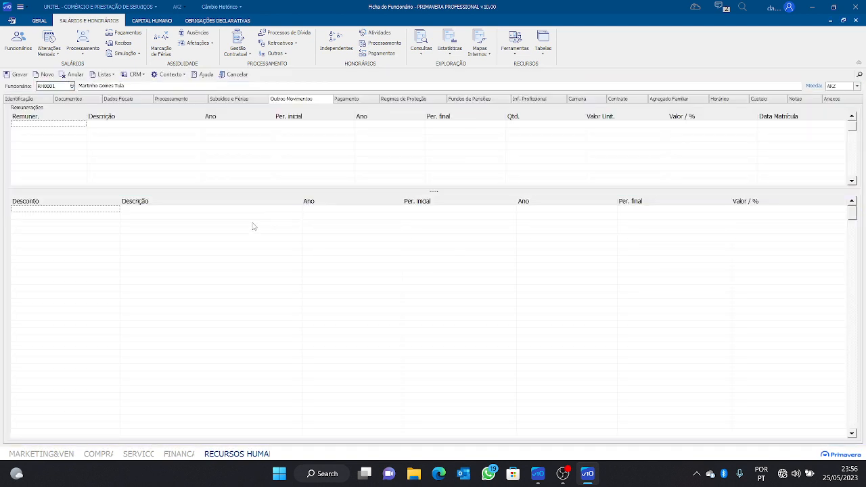
click(843, 20)
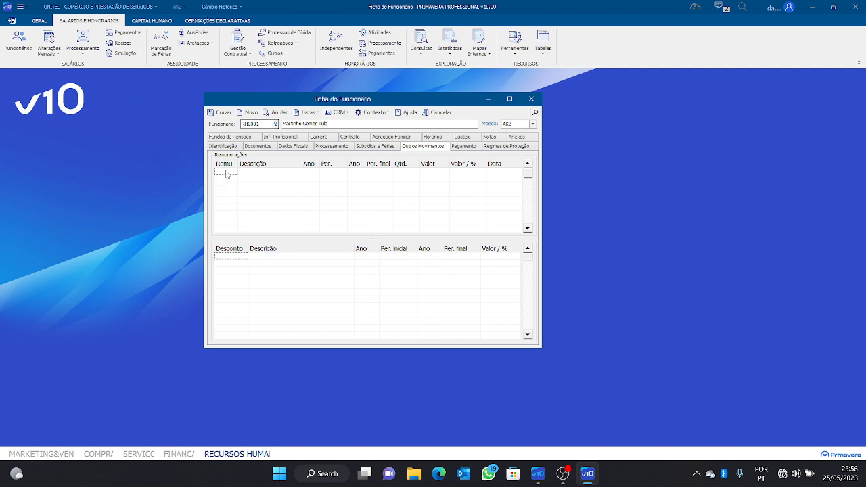
Add remuneration R23 Gratificação Gerência from the Remunerações list to the first row
double_click(226, 171)
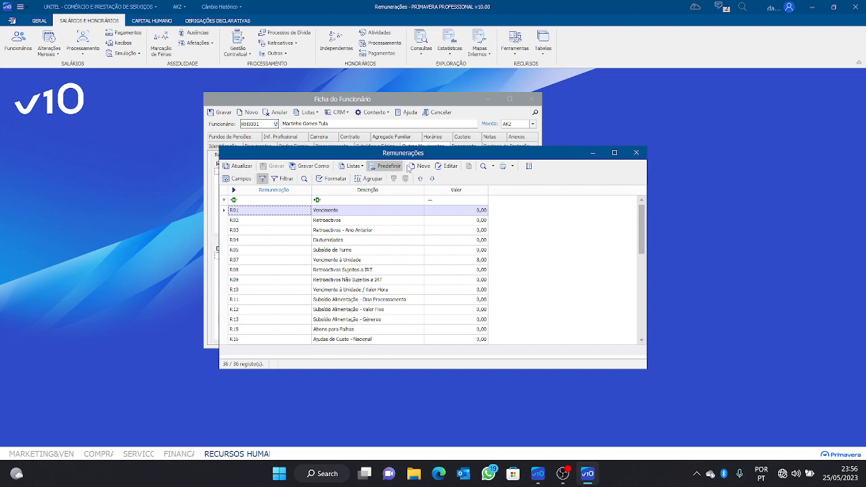
drag(438, 154, 633, 98)
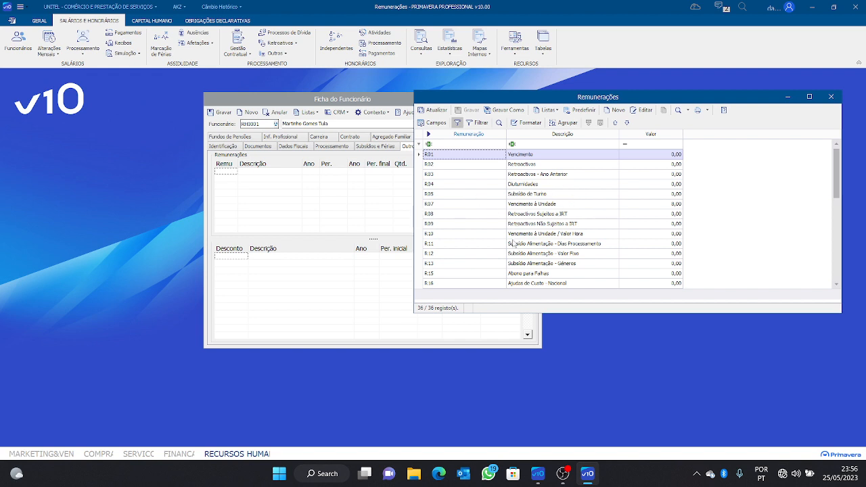
scroll(514, 196, down, 2)
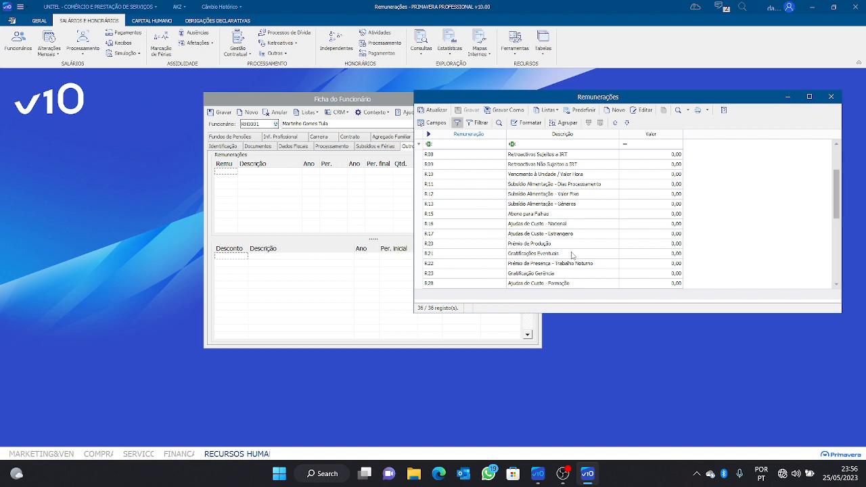
scroll(564, 266, down, 1)
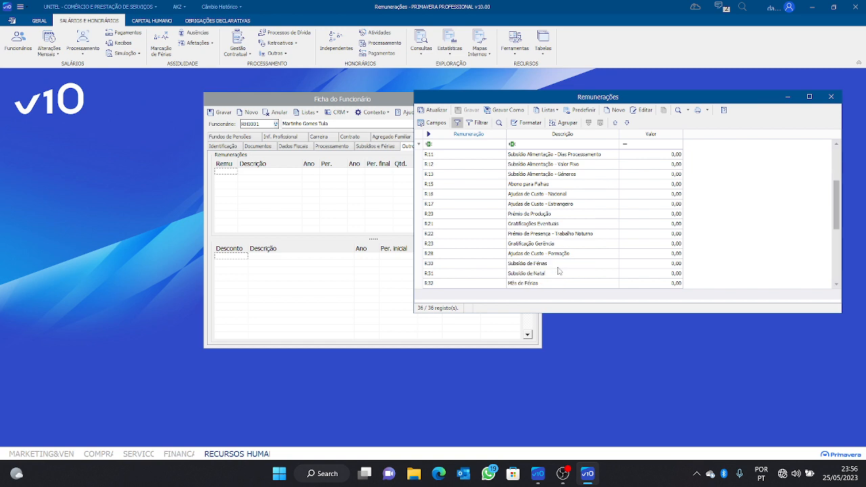
scroll(559, 271, up, 3)
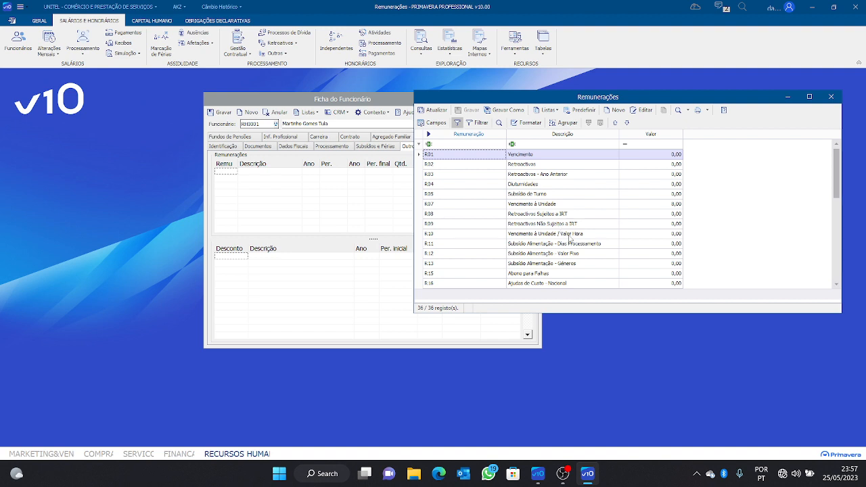
scroll(538, 211, down, 2)
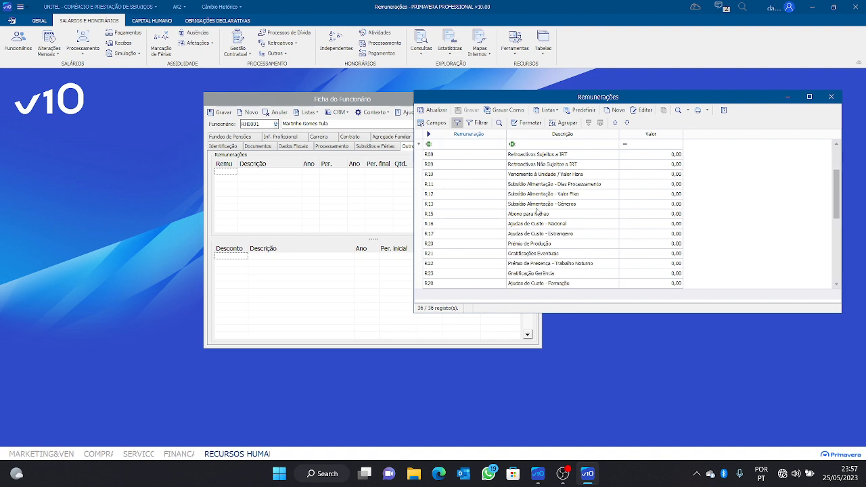
click(549, 274)
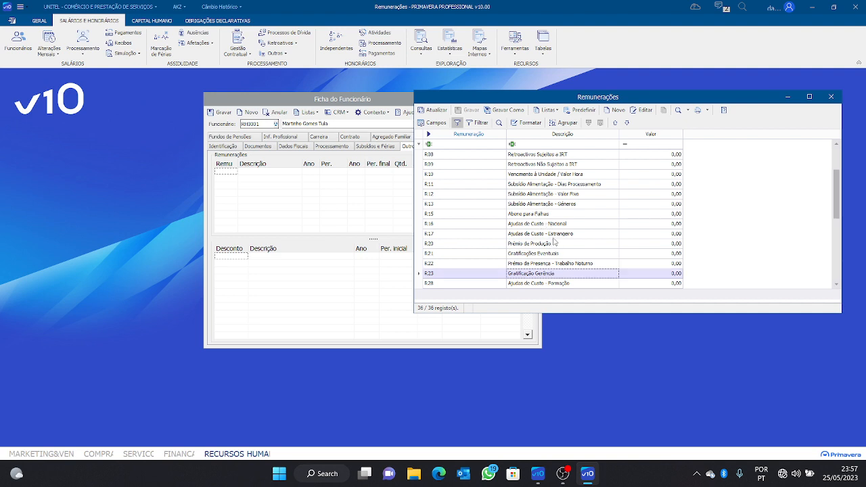
key(Return)
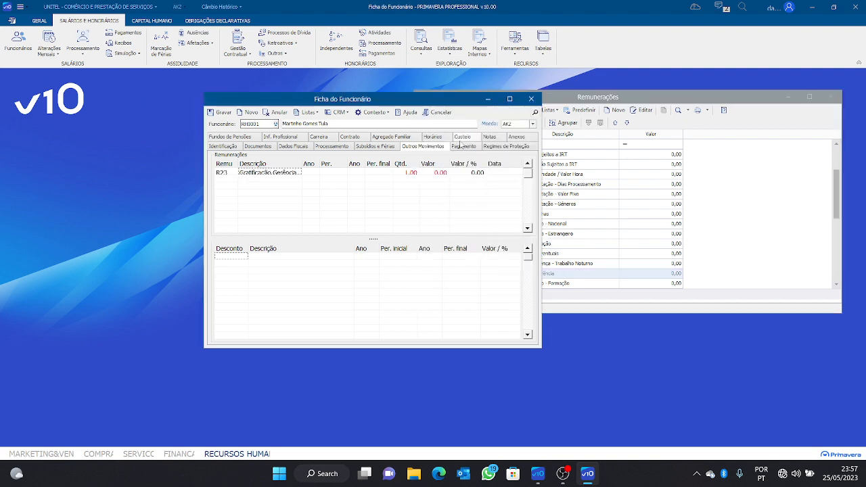
Set the R23 row's year to 2022 and check its initial and final periods
click(509, 99)
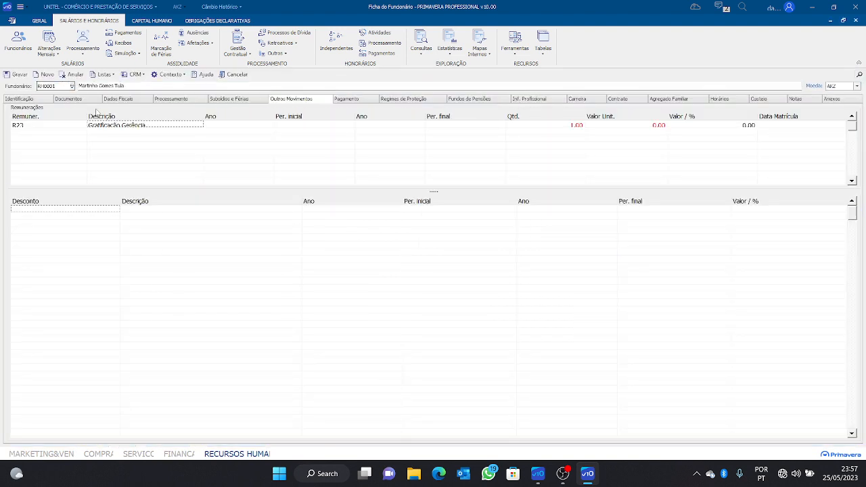
click(257, 125)
click(272, 127)
click(271, 126)
click(326, 127)
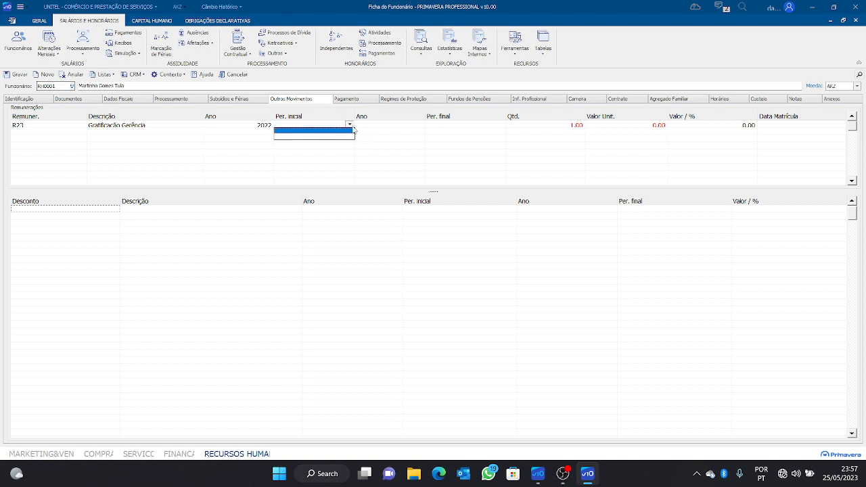
click(351, 127)
click(352, 127)
click(409, 126)
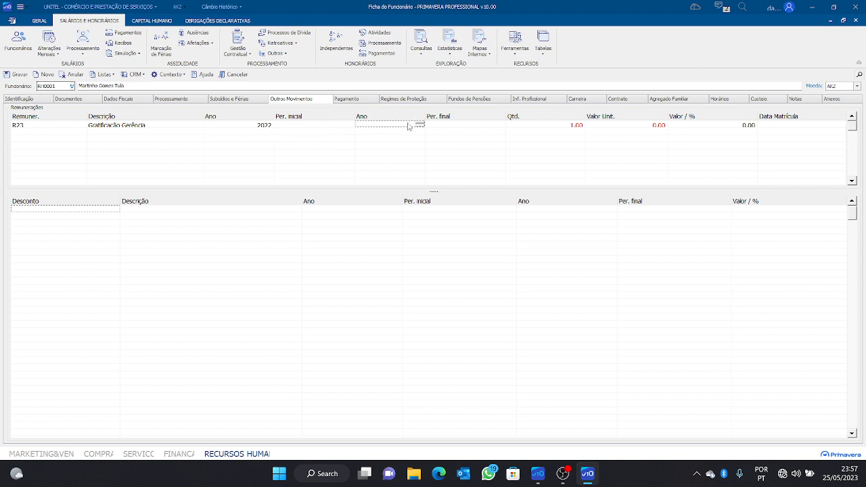
click(449, 128)
click(277, 127)
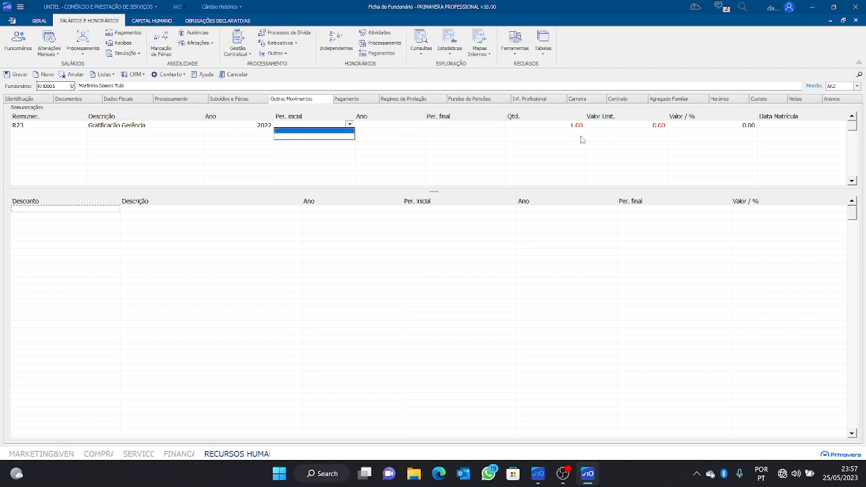
click(561, 125)
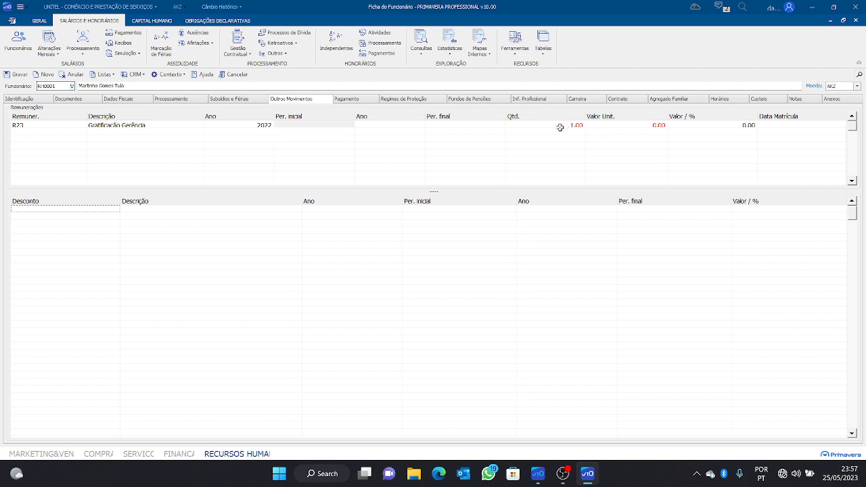
Give R23 a value of 20000.00 and list remunerations for a new line
click(721, 128)
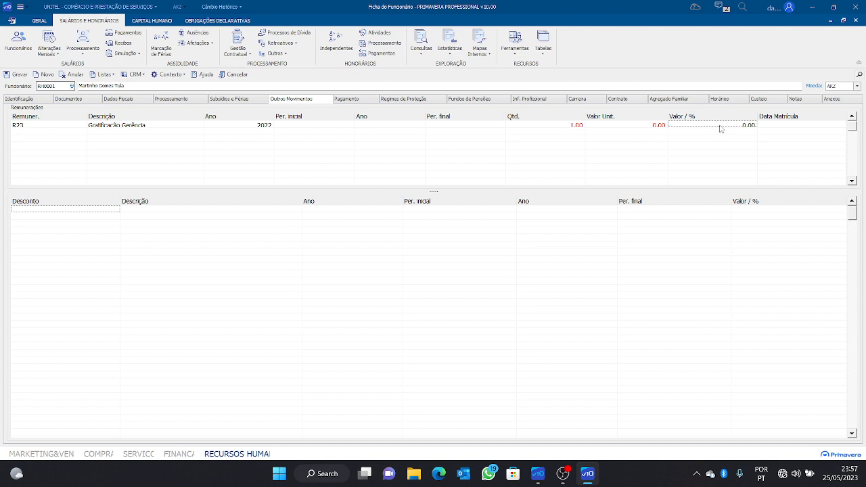
text(2000)
click(680, 146)
click(40, 132)
drag(52, 190, 48, 226)
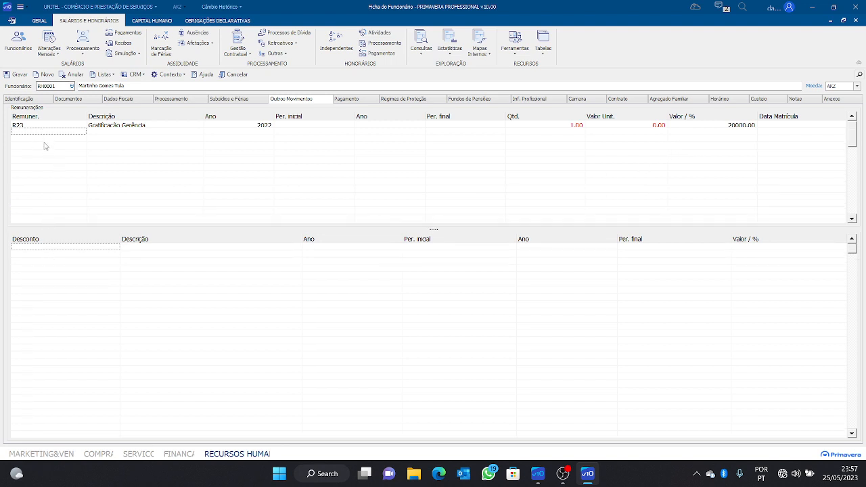
key(F4)
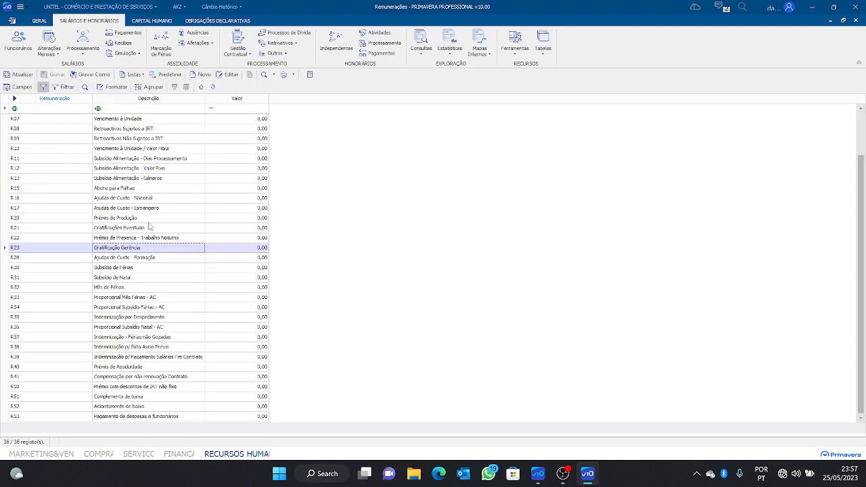
Add R15 Abono para Falhas, close the leftover Remunerações list, and show the Pagamento page
click(142, 190)
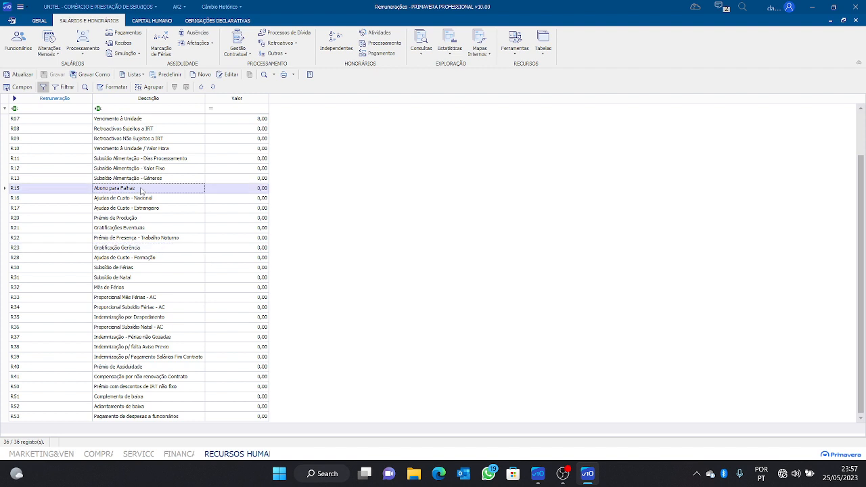
double_click(141, 190)
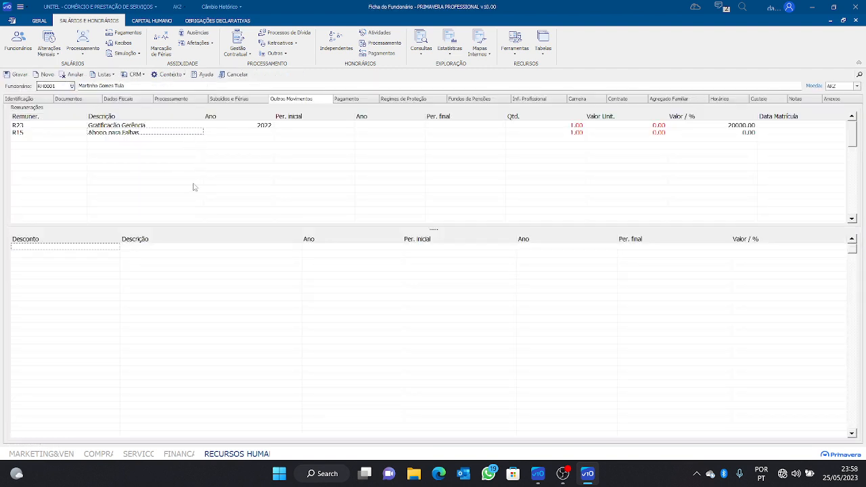
click(843, 20)
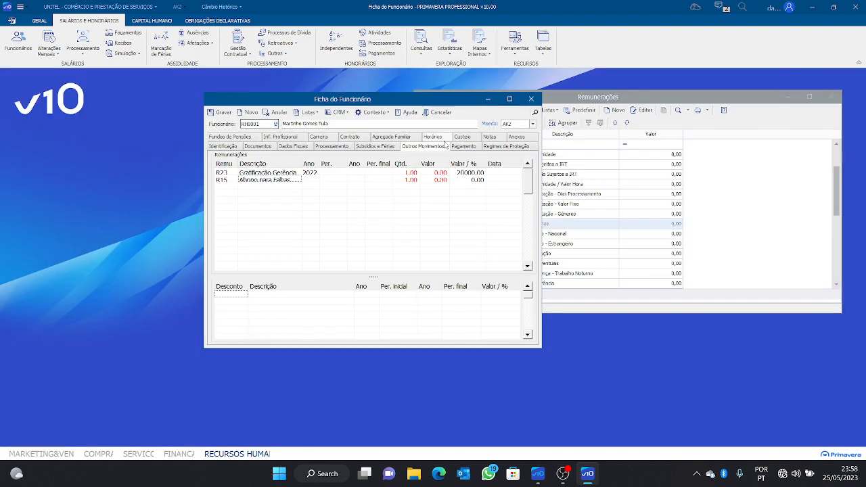
click(830, 96)
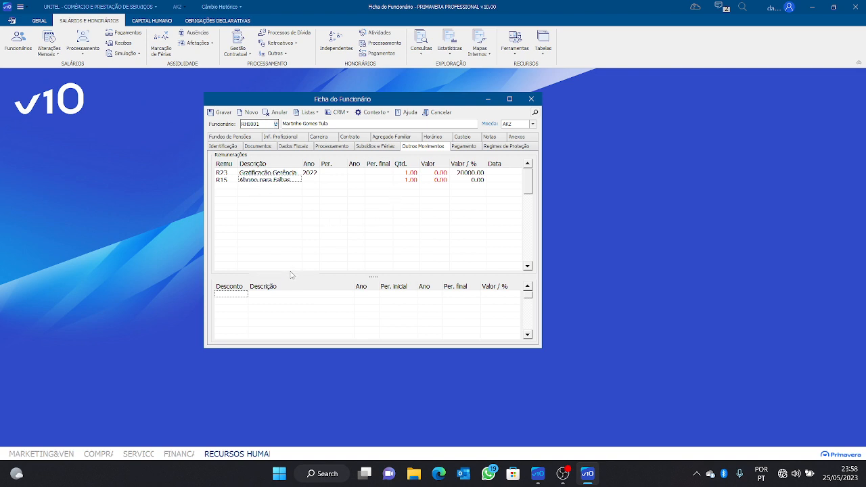
drag(289, 245, 290, 230)
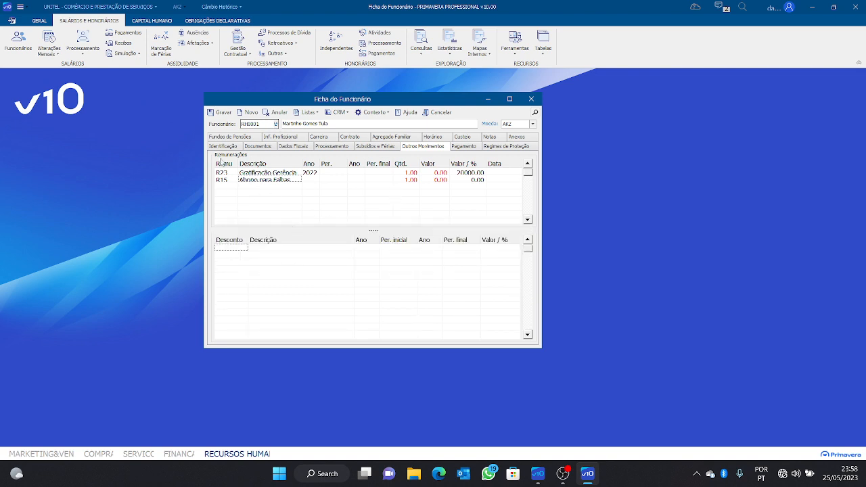
click(467, 146)
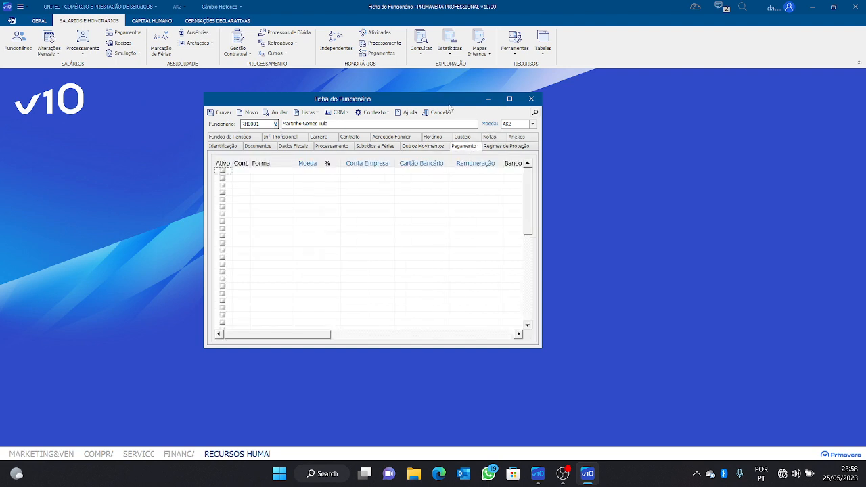
Mark the first payment line active with Transferência as the payment method
drag(452, 100, 381, 98)
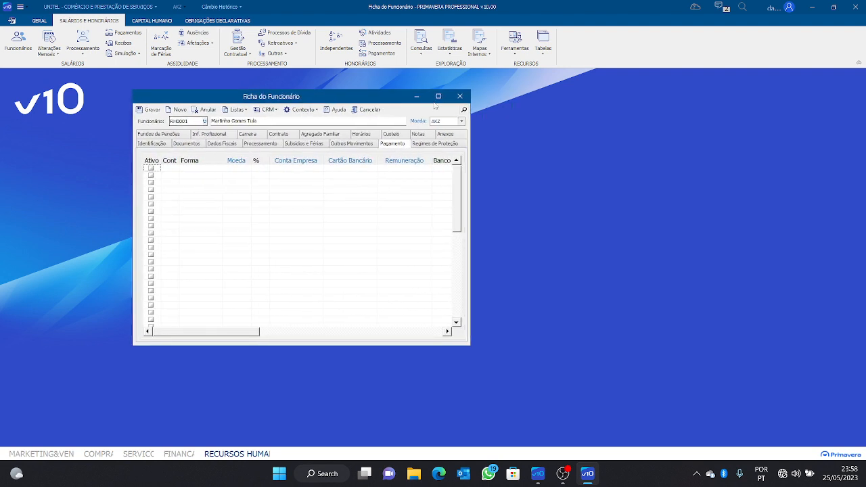
click(151, 169)
click(174, 172)
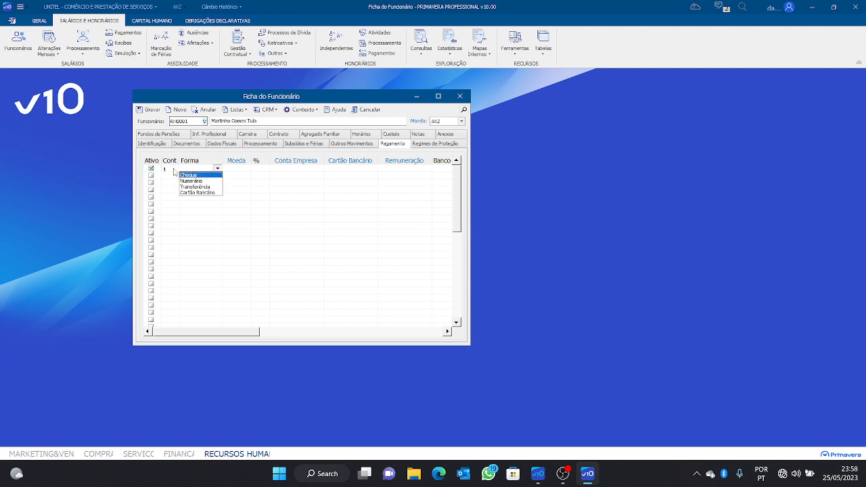
click(174, 171)
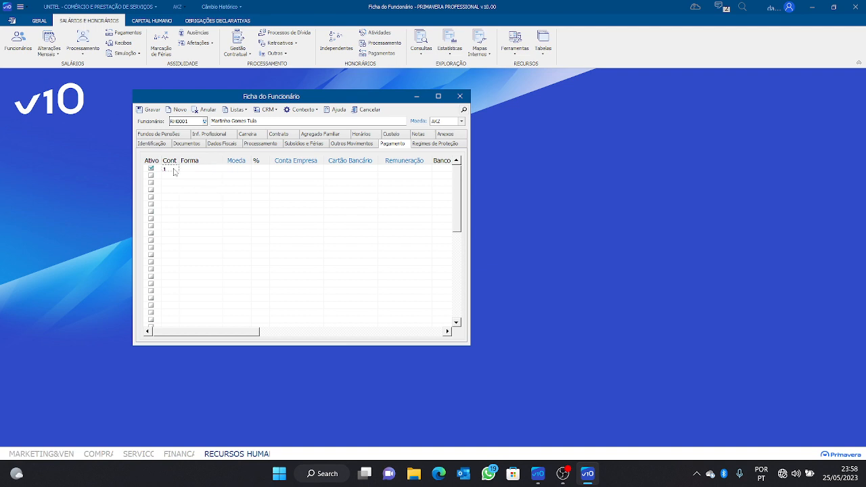
click(199, 169)
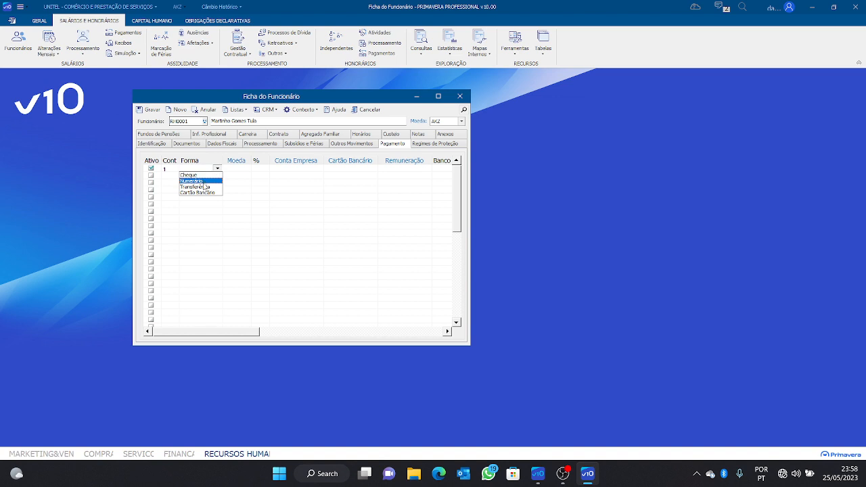
click(212, 186)
Set the line's currency to AKZ, share to 100%, and company account CXAKZ
click(437, 96)
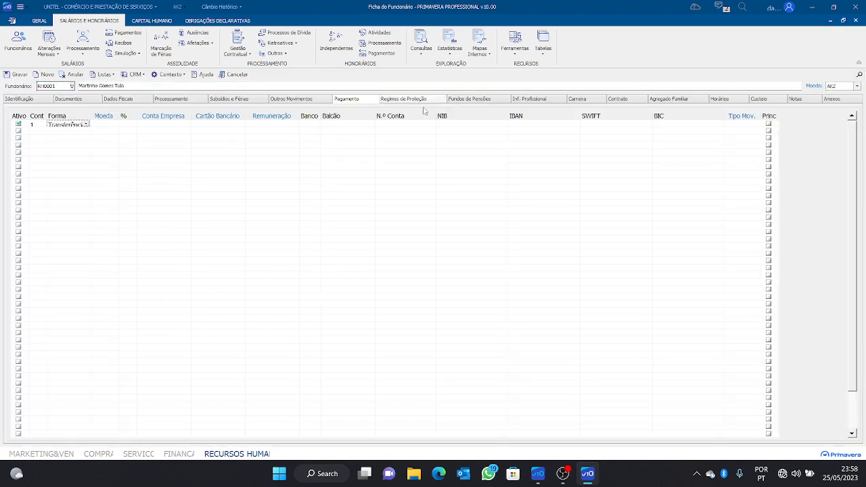
click(112, 125)
click(116, 124)
click(112, 134)
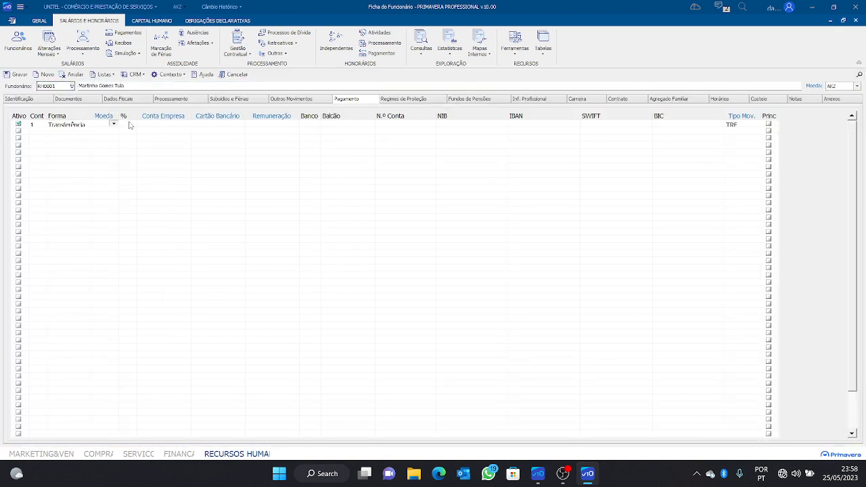
click(129, 124)
text(100)
click(146, 125)
key(F4)
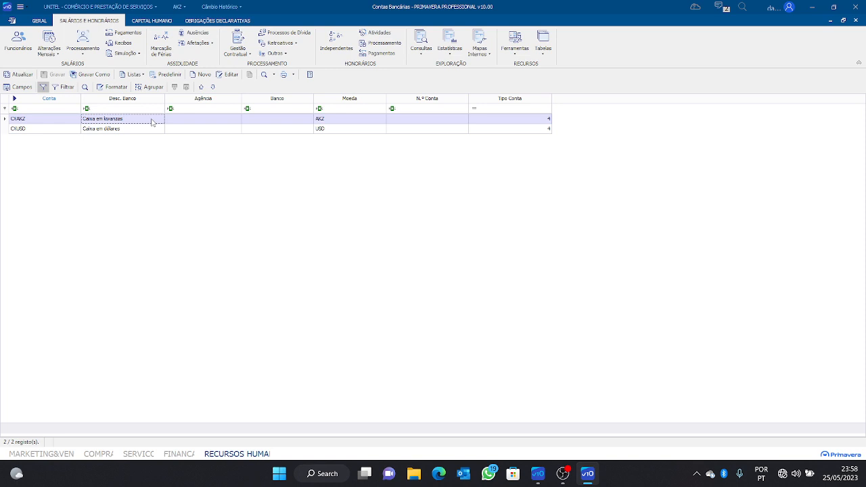
double_click(153, 122)
click(218, 128)
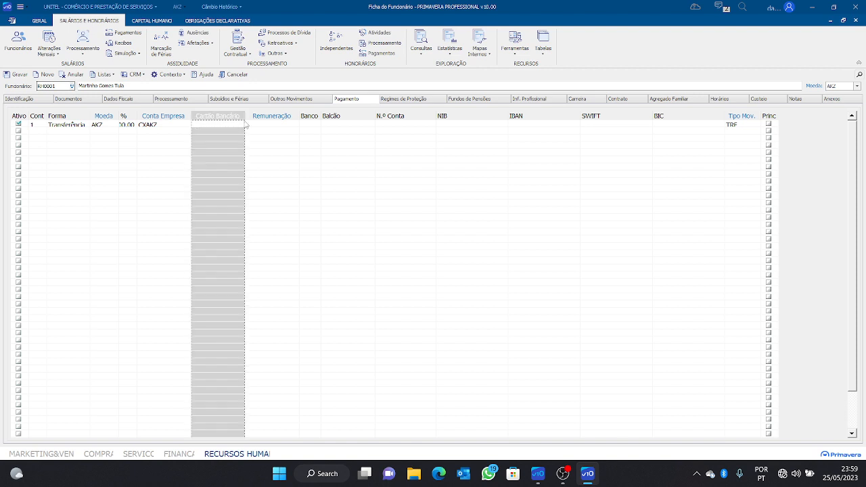
Enter bank BAI, branch Talatona and the employee's account number on the transfer line
click(266, 128)
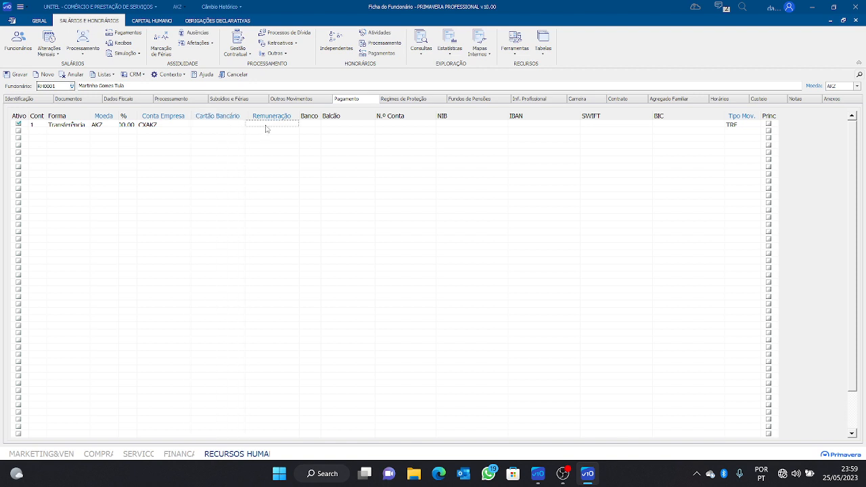
click(310, 128)
text(BAI)
click(353, 124)
text(T)
text(ale)
text(tona)
click(383, 125)
click(456, 125)
Fill in the employee's IBAN and mark the line as the principal payment
click(531, 126)
click(458, 127)
click(526, 125)
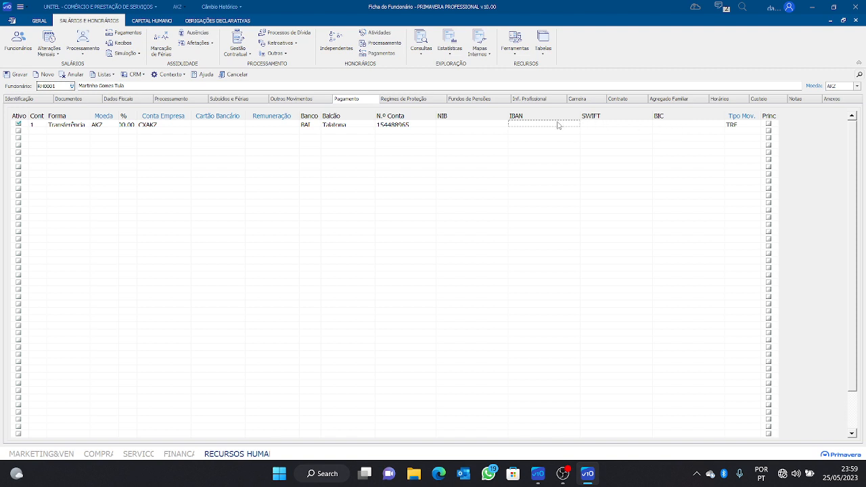
click(504, 125)
click(512, 126)
click(485, 126)
click(535, 126)
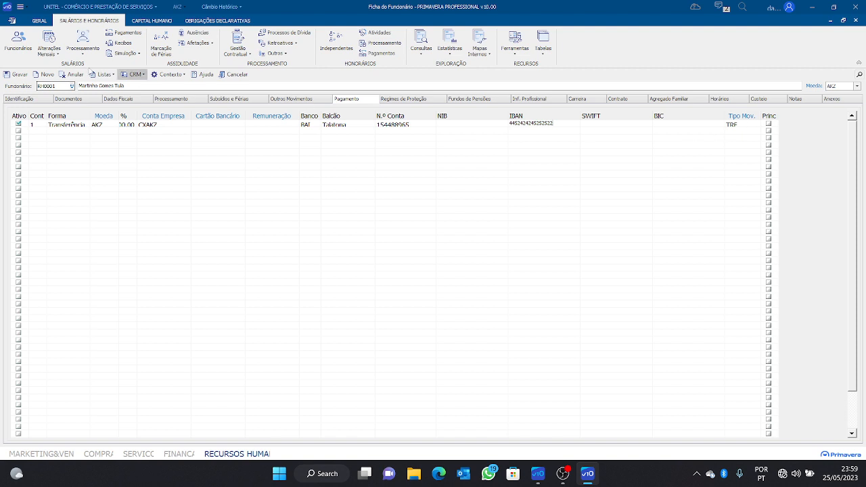
click(769, 125)
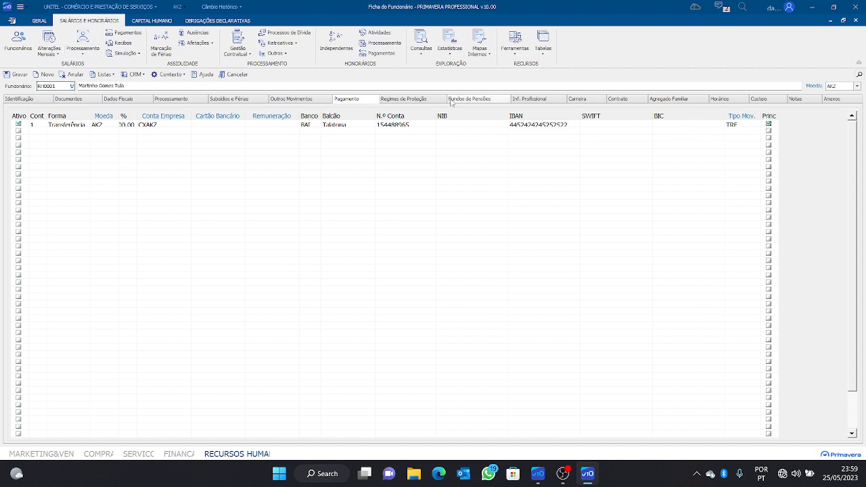
On the Regimes de Proteção tab, set the Segurança Social regime to 001 Regime Geral
click(402, 101)
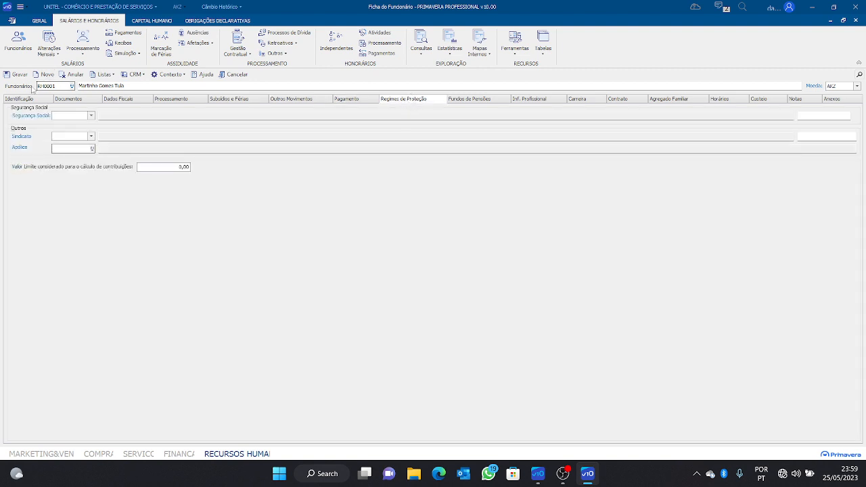
click(91, 115)
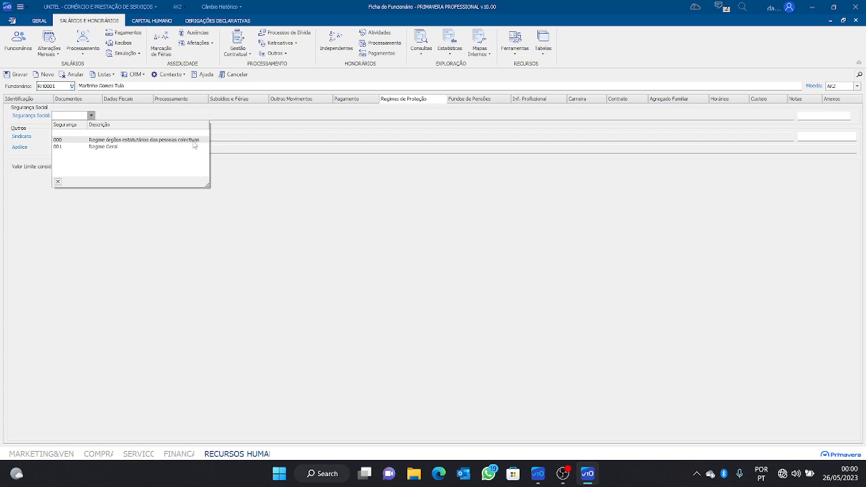
click(117, 147)
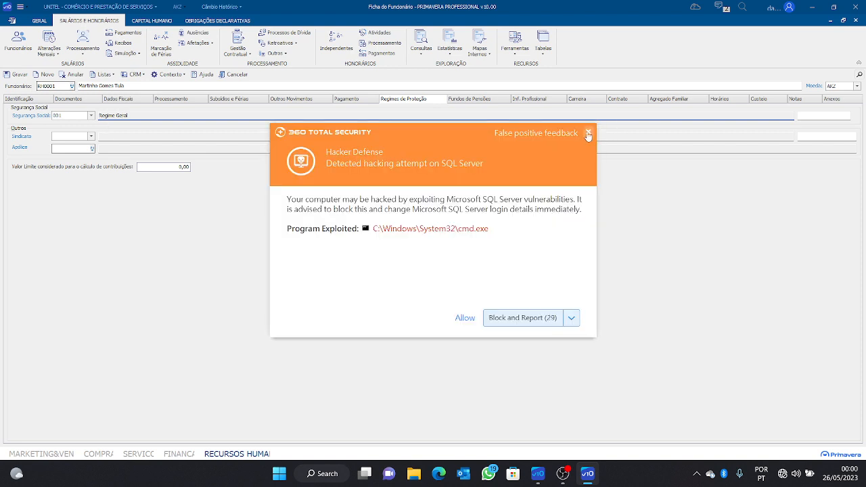
Close the 360 Total Security popup, glance at the Tabelas menu, then switch to OBS Studio
click(588, 132)
click(543, 42)
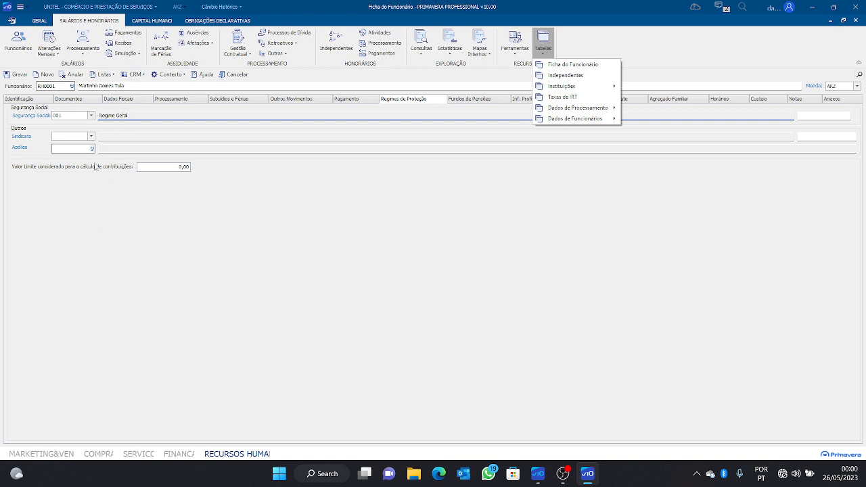
click(238, 200)
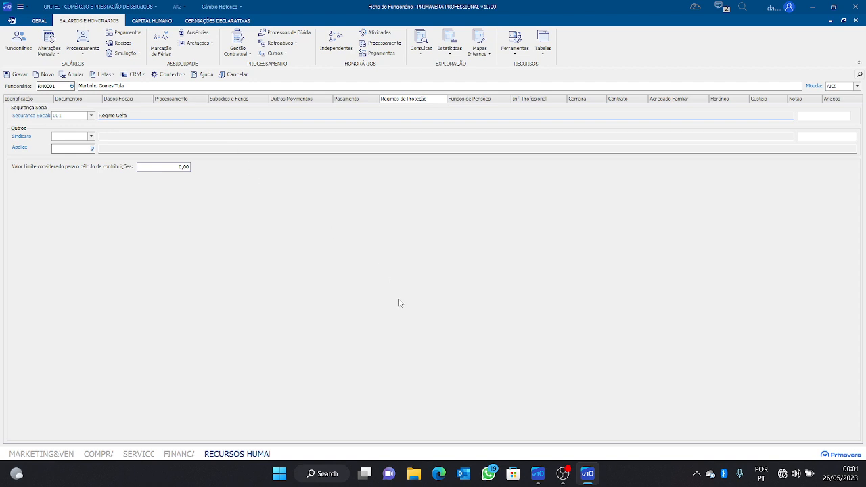
click(563, 473)
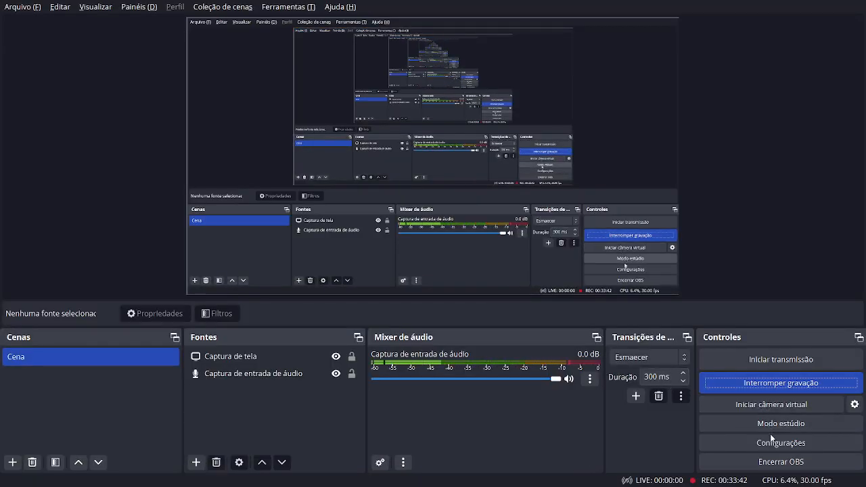